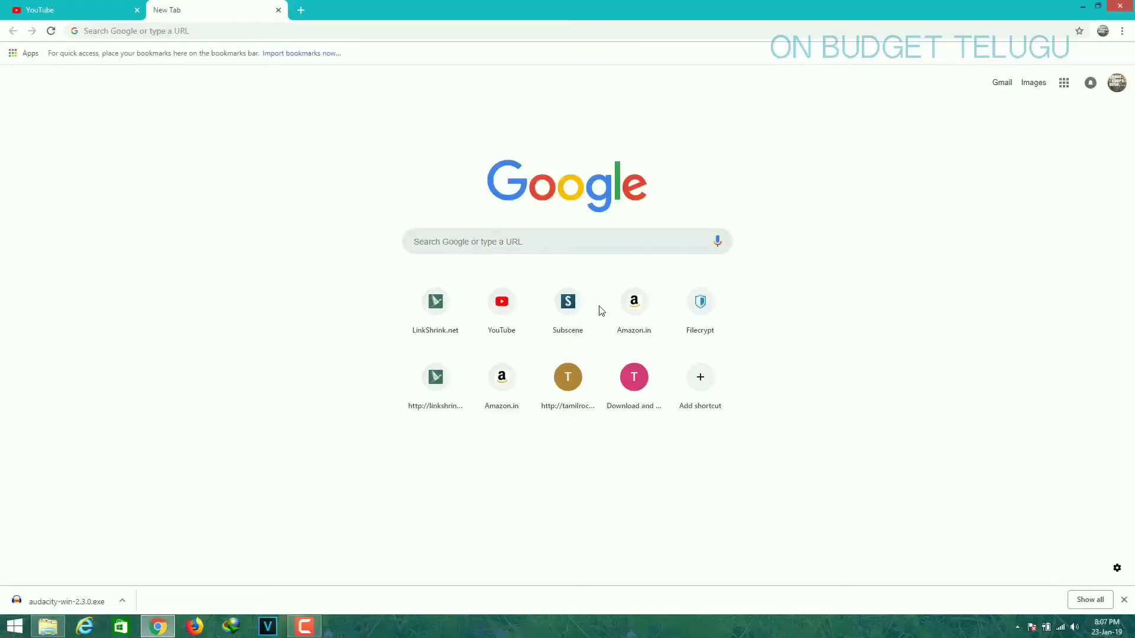
Step: Search Chrome for audacity and open the audacityteam.org homepage, scrolling through it
text(auda)
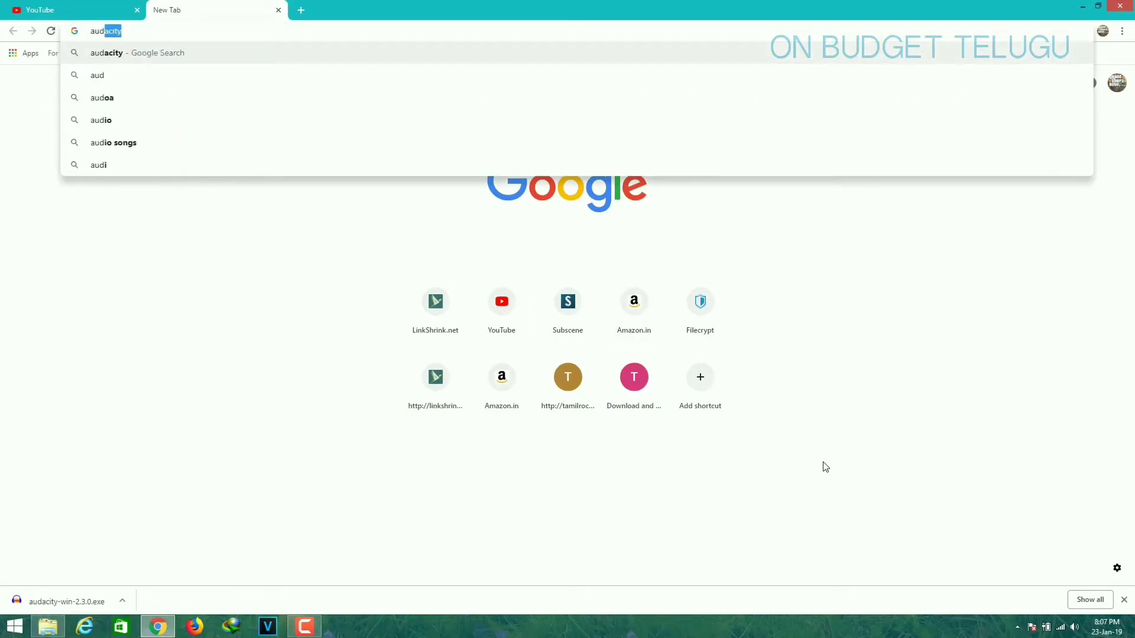
text(city)
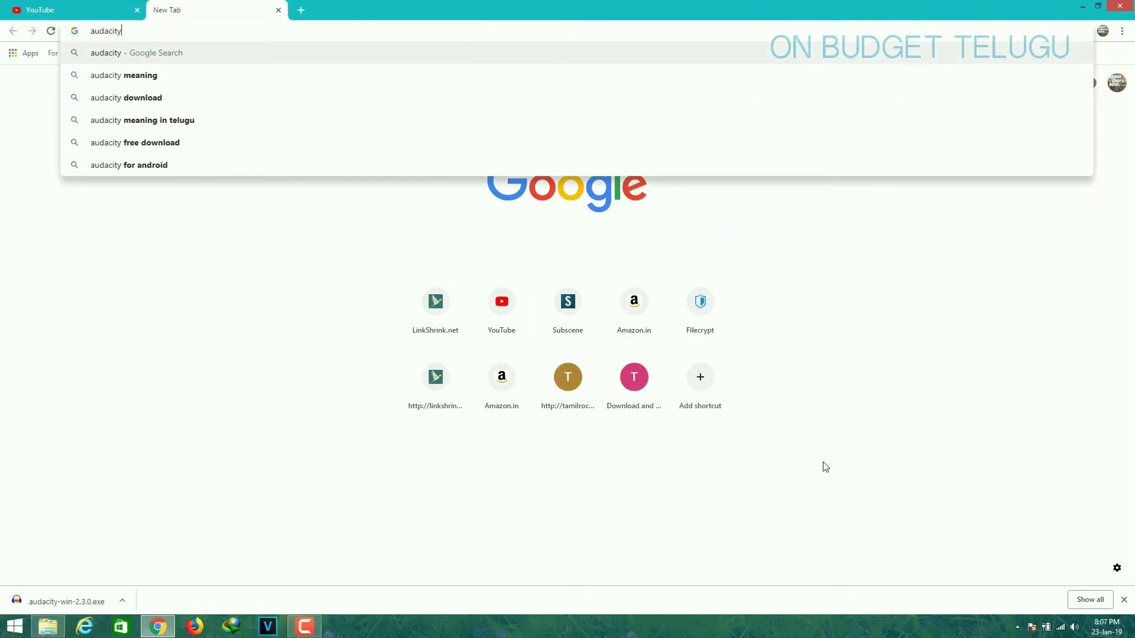
key(Return)
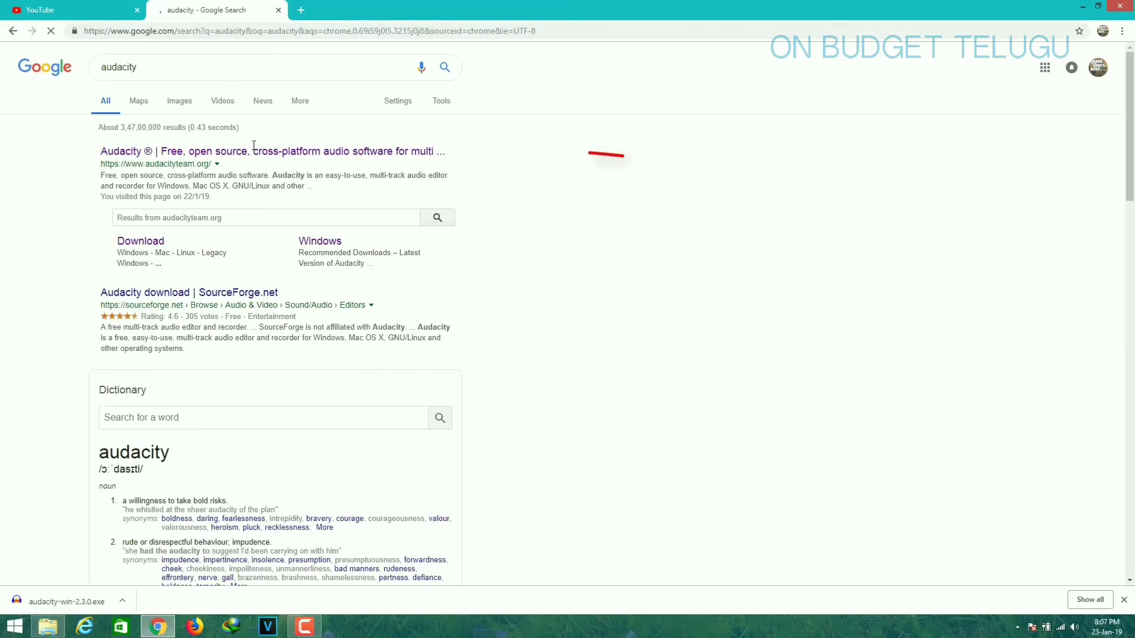
click(254, 152)
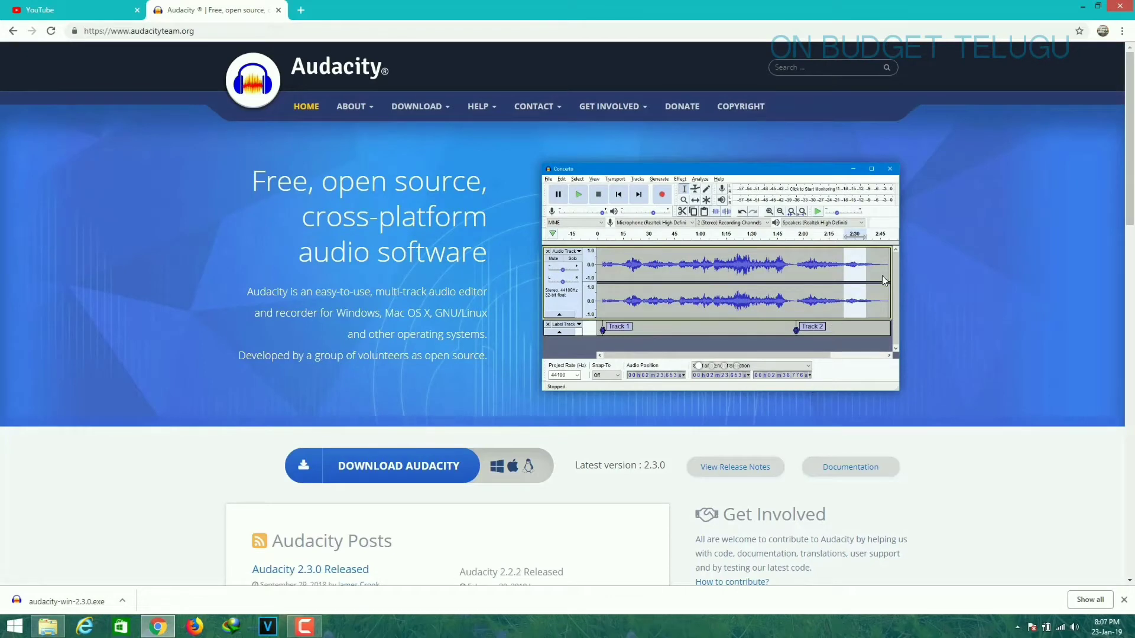
scroll(931, 246, down, 15)
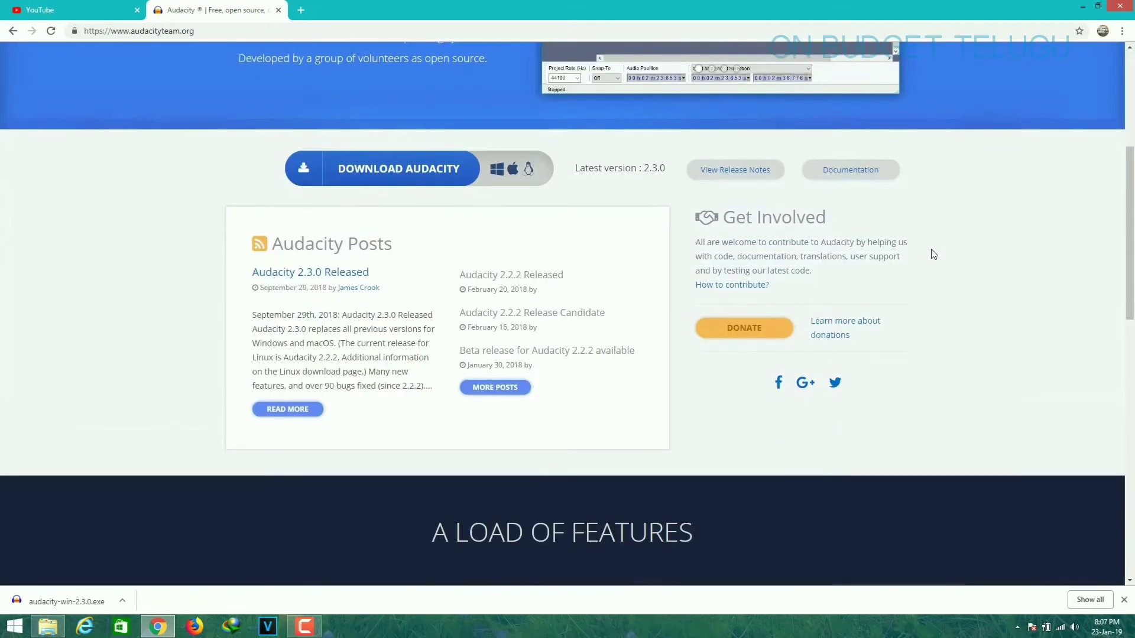
scroll(931, 307, up, 10)
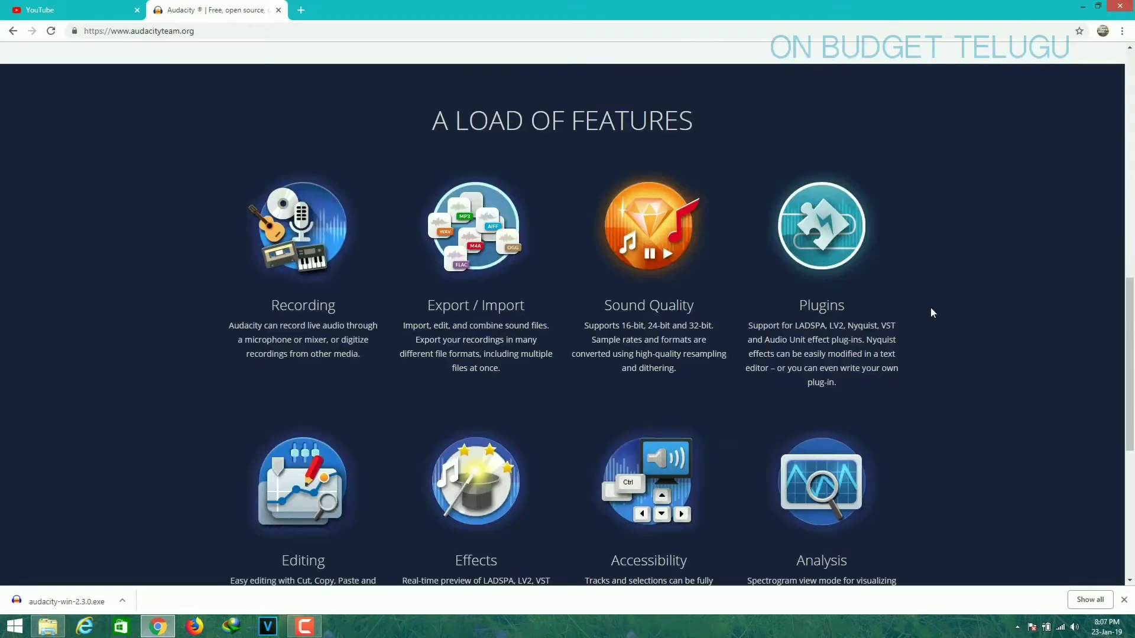
scroll(412, 305, up, 3)
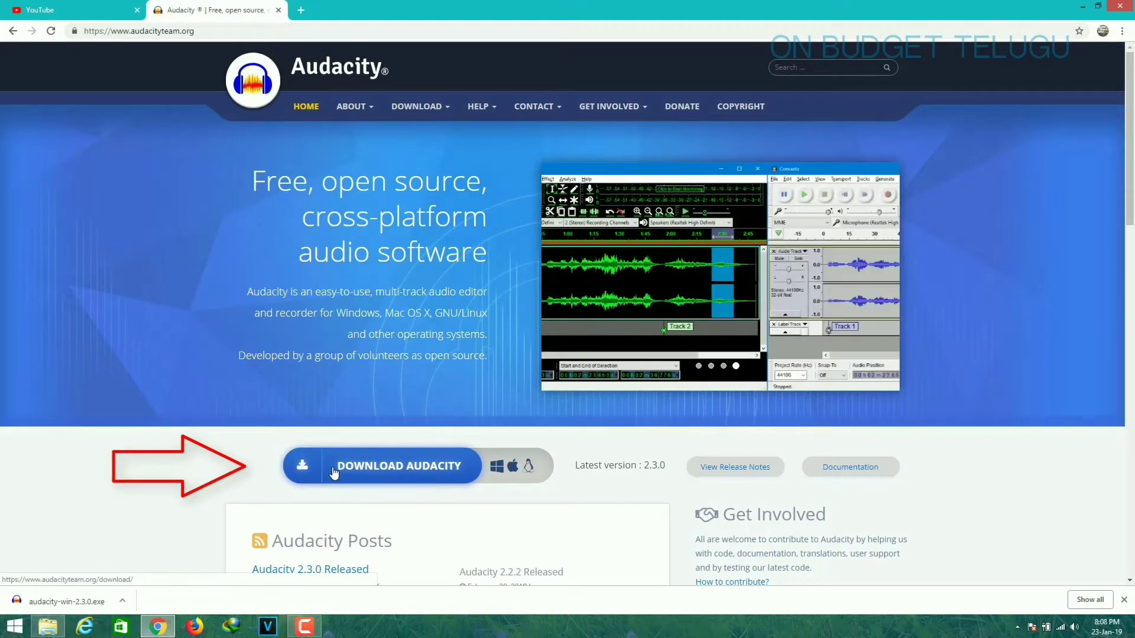
Step: Download the Audacity 2.3.0 Windows installer from FossHub and launch it from Downloads
click(419, 470)
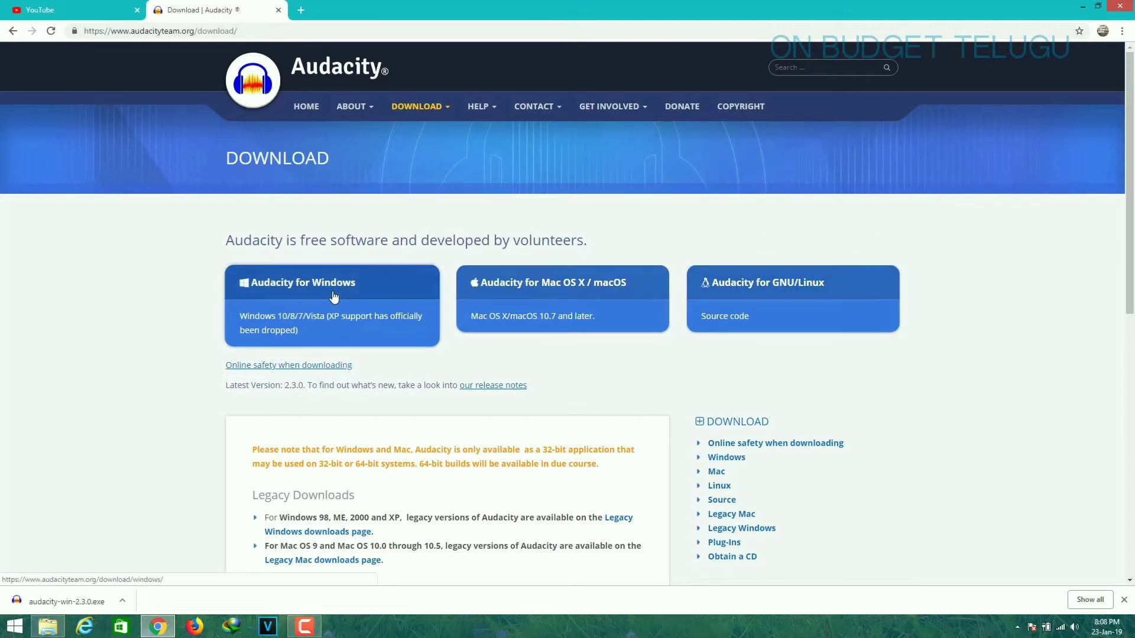
click(266, 288)
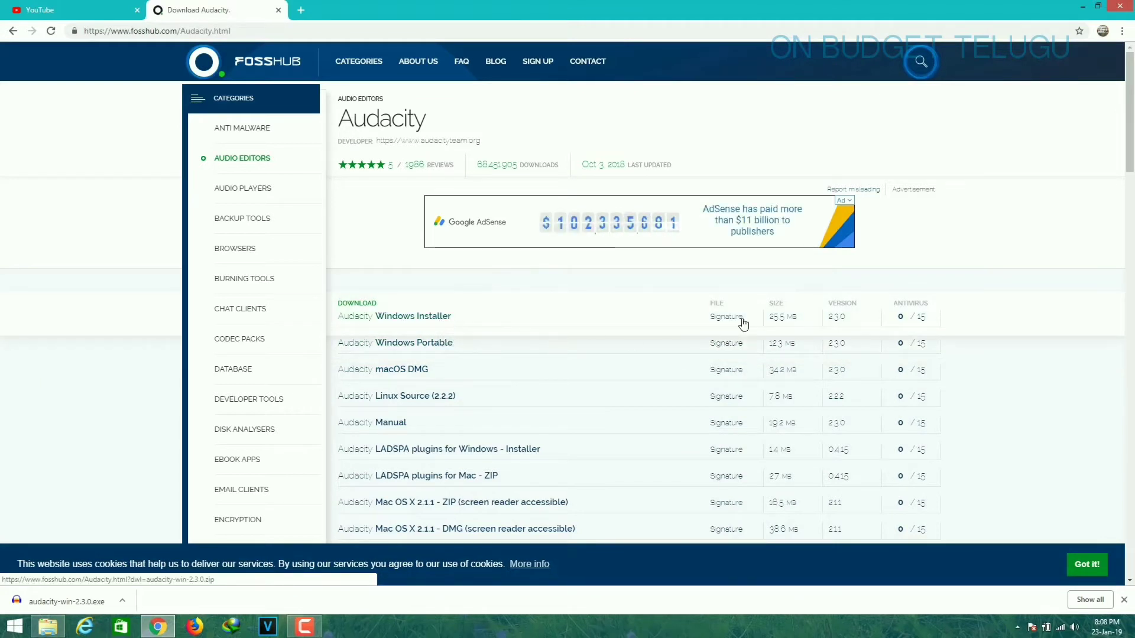
click(434, 322)
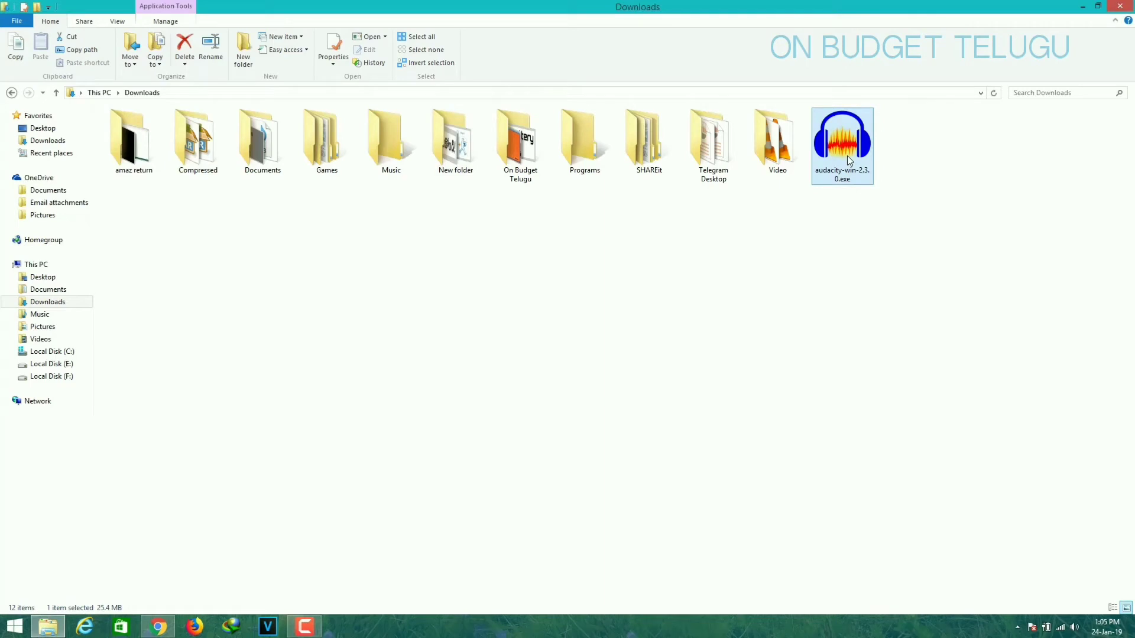
double_click(847, 155)
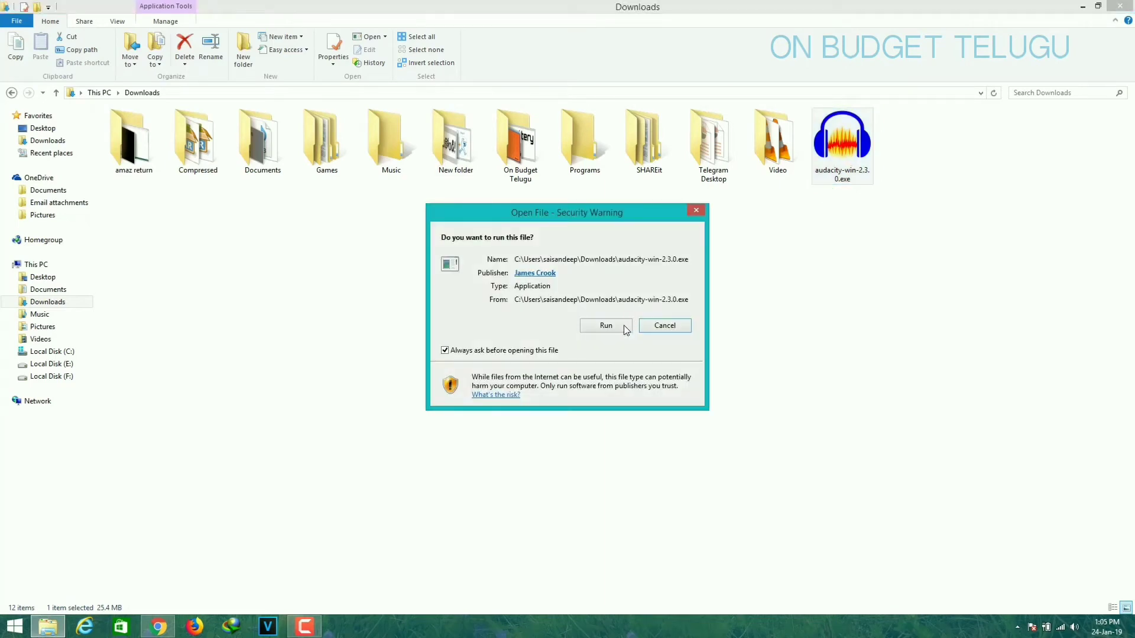
Step: Install Audacity 2.3.0 in English to the default folder, launching it when setup finishes
click(606, 326)
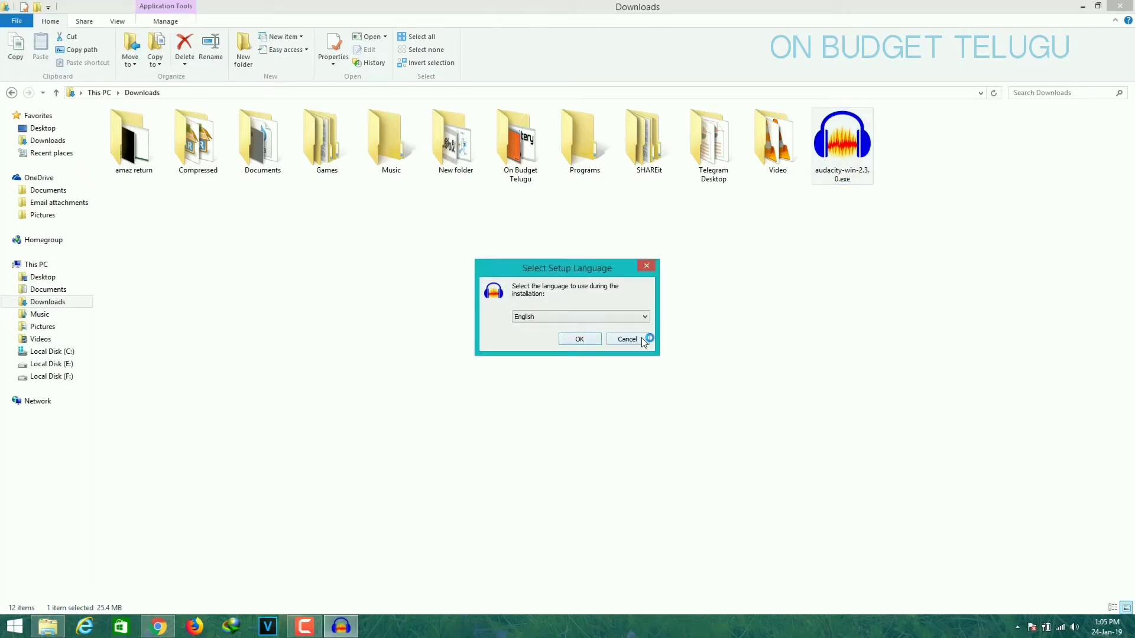
key(alt+Down)
key(Return)
key(Return)
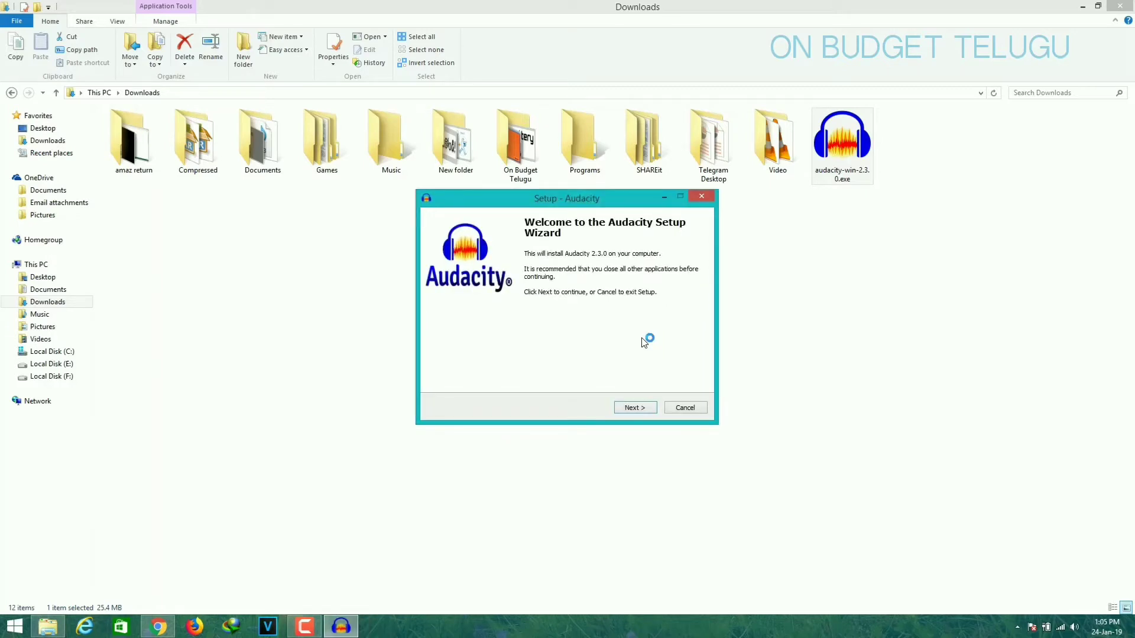
key(Return)
key(Return)
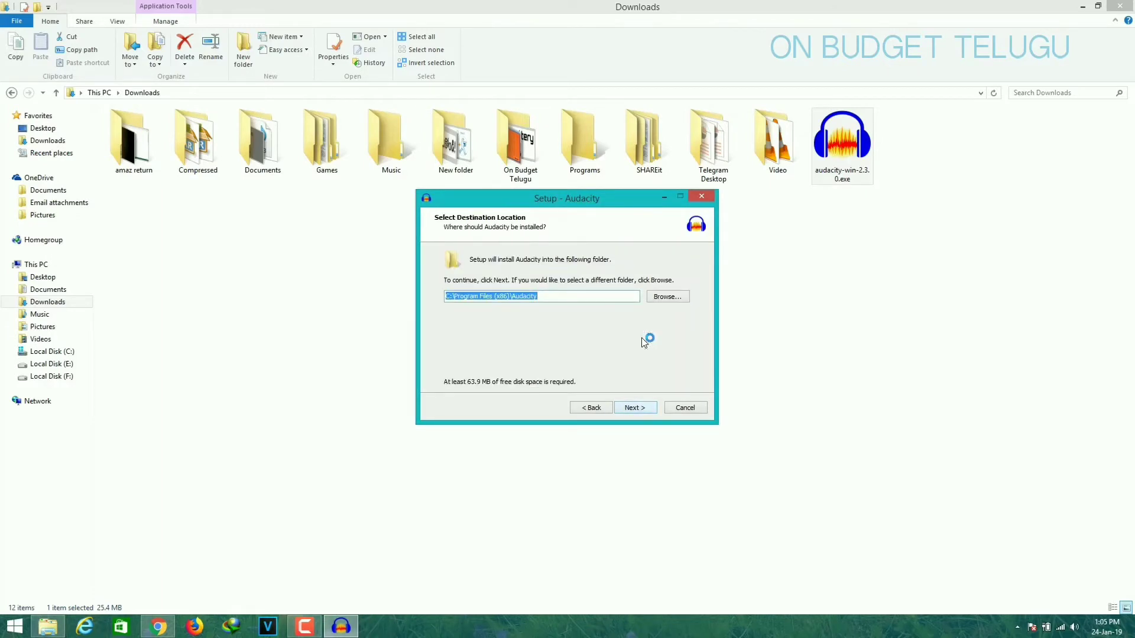
key(Return)
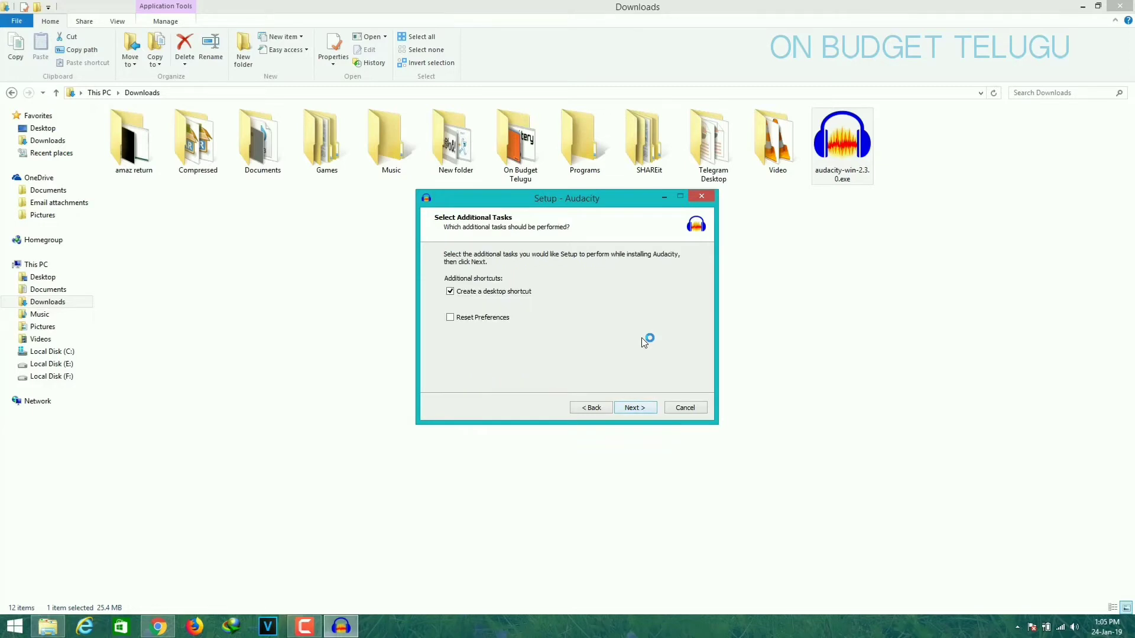
key(Return)
key(Return)
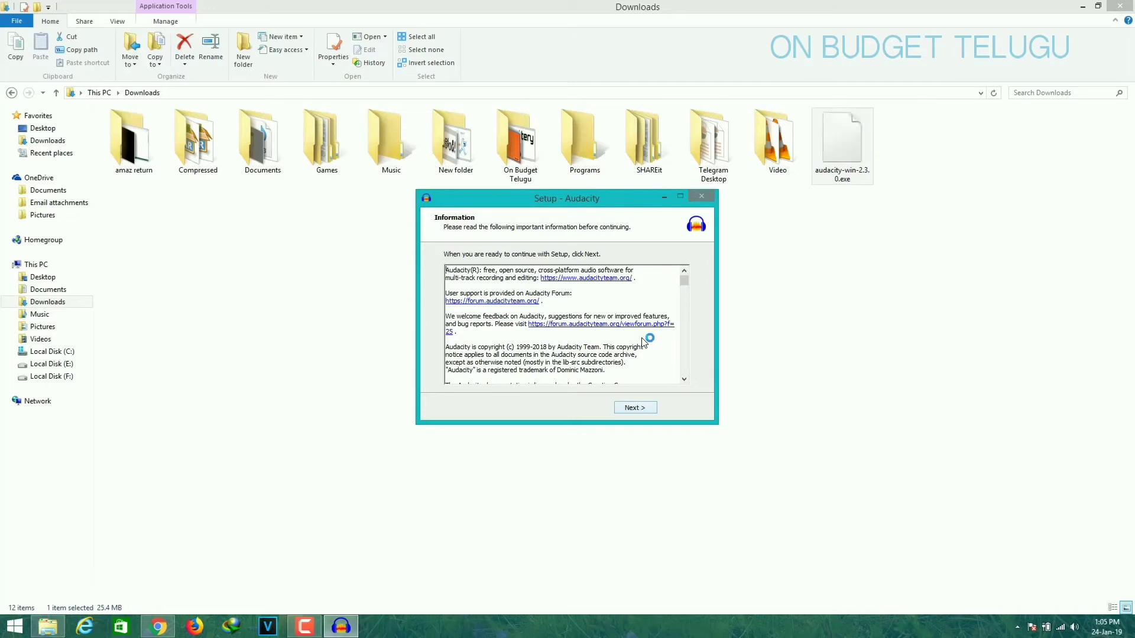
key(Return)
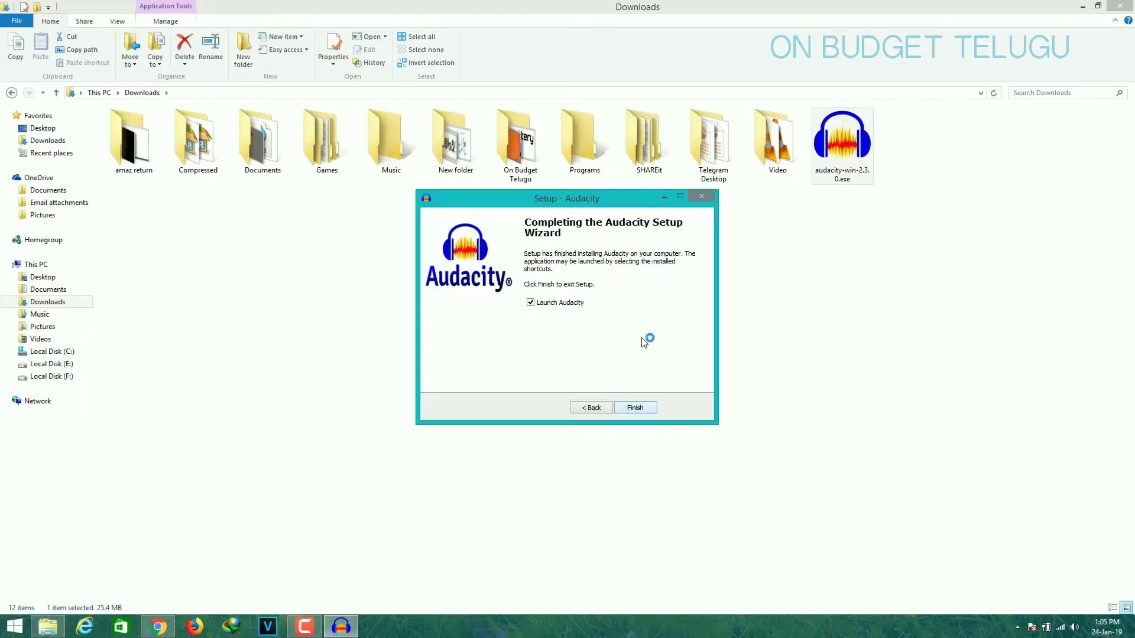
key(Return)
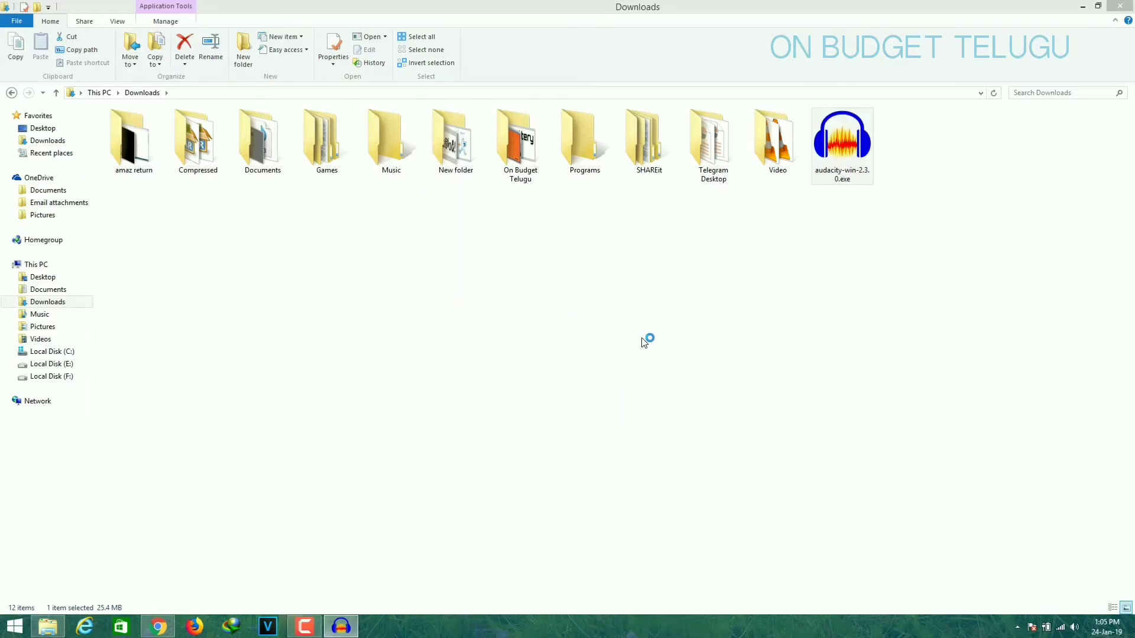
Step: Minimize the Downloads window and dismiss the Welcome to Audacity dialog
click(1085, 5)
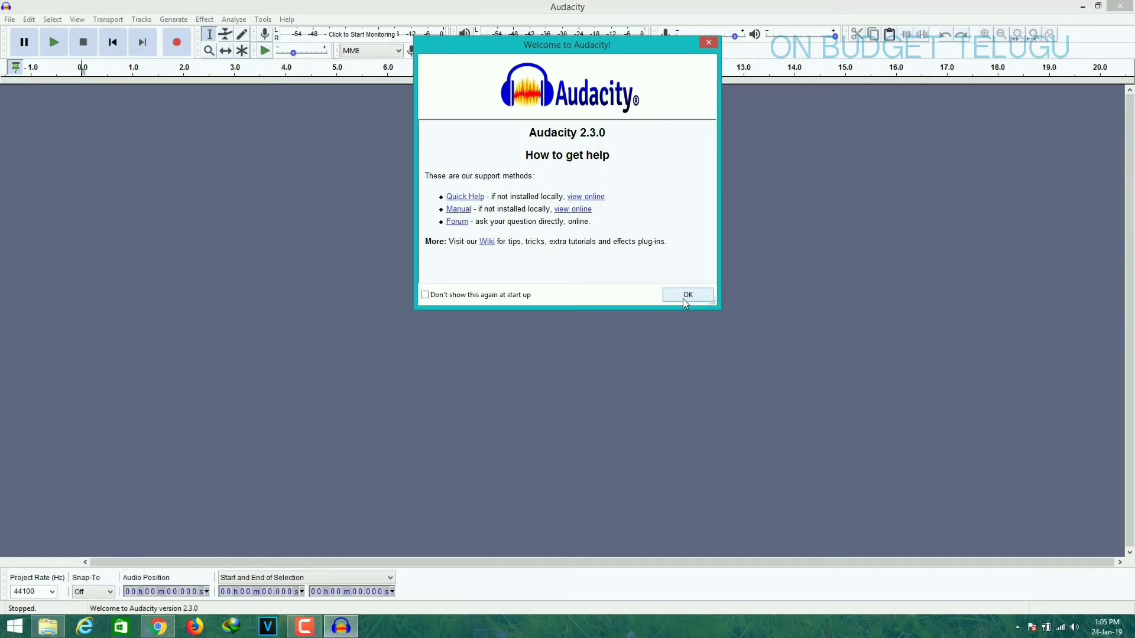
click(680, 298)
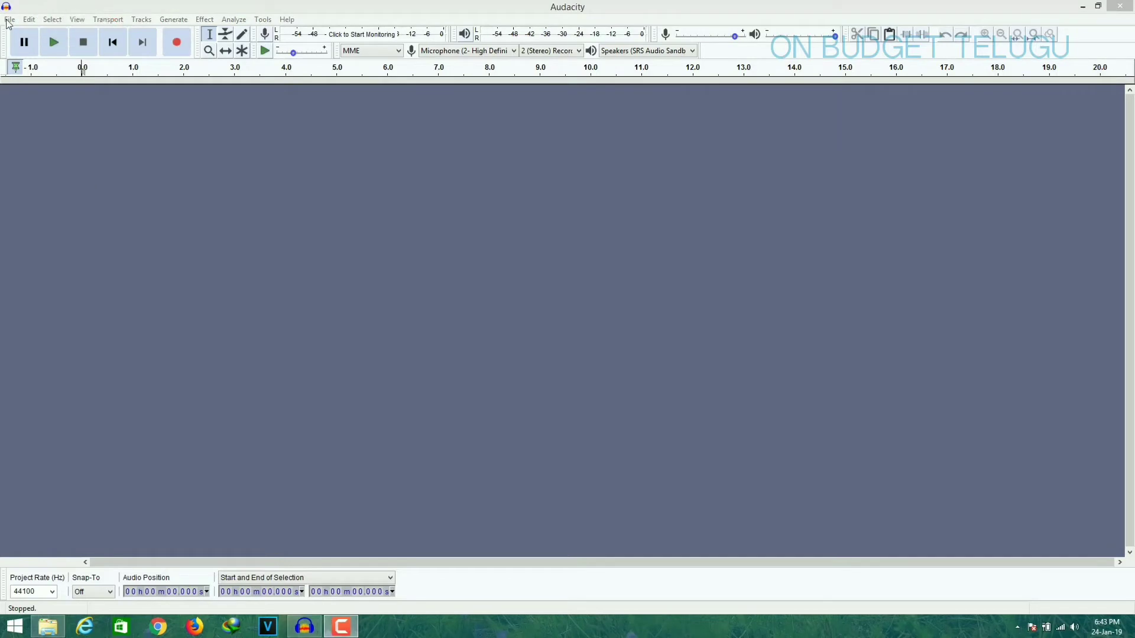
Step: Open AMAZ RETURN aud.mp3 from the Downloads folder
click(10, 21)
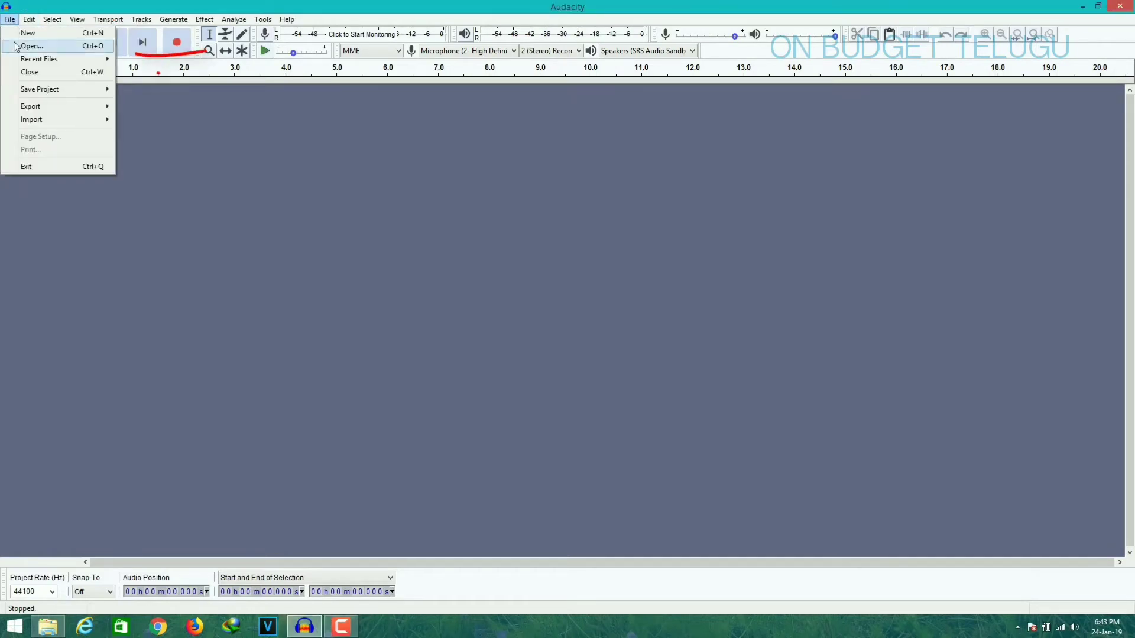
click(31, 47)
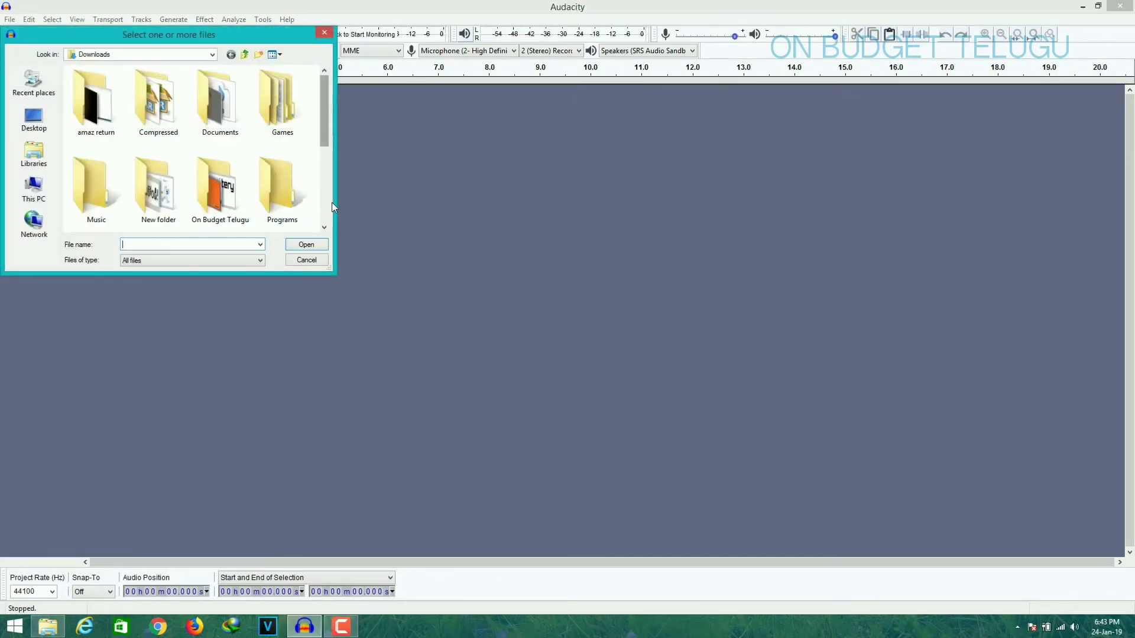
scroll(328, 201, down, 3)
click(291, 101)
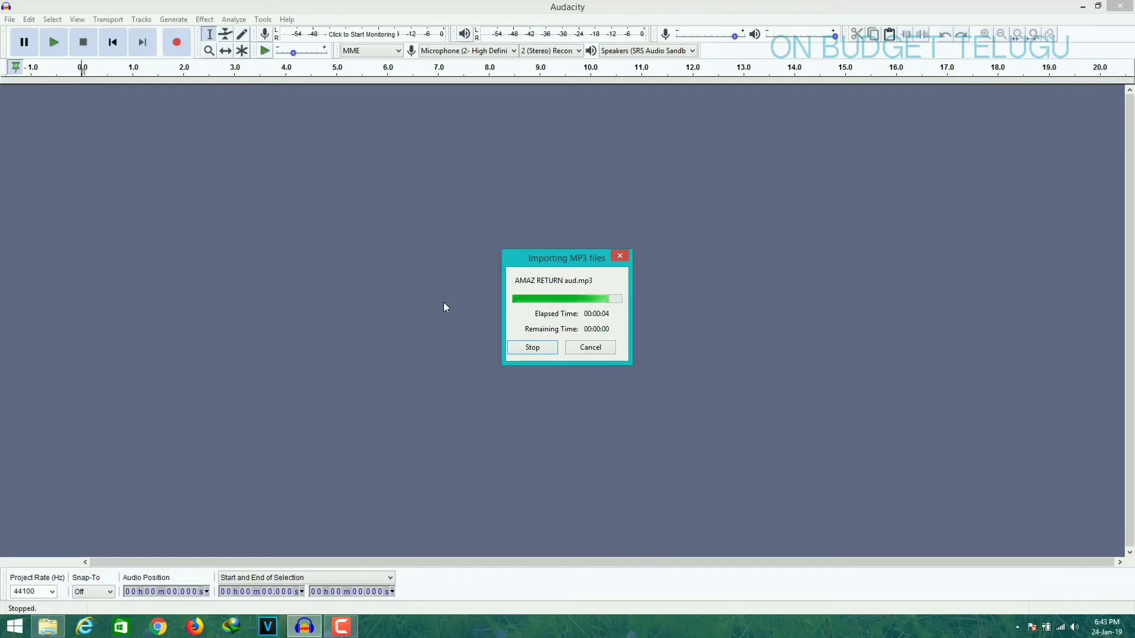
Step: Zoom into the silent gap near 1:44, then return to the Selection tool
click(209, 52)
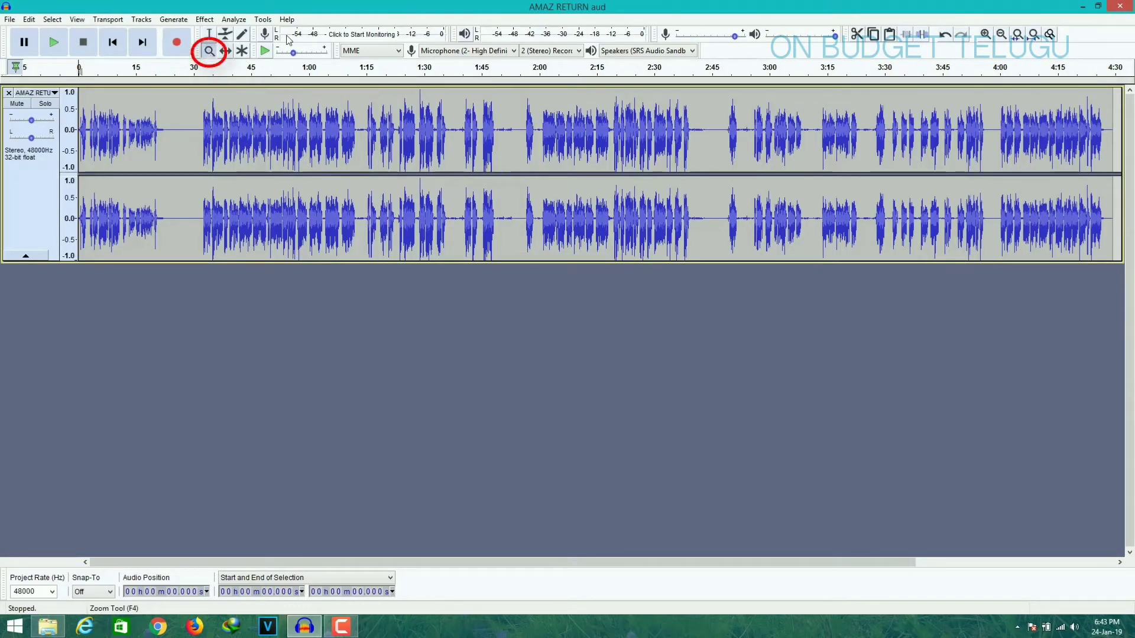
click(506, 128)
click(504, 130)
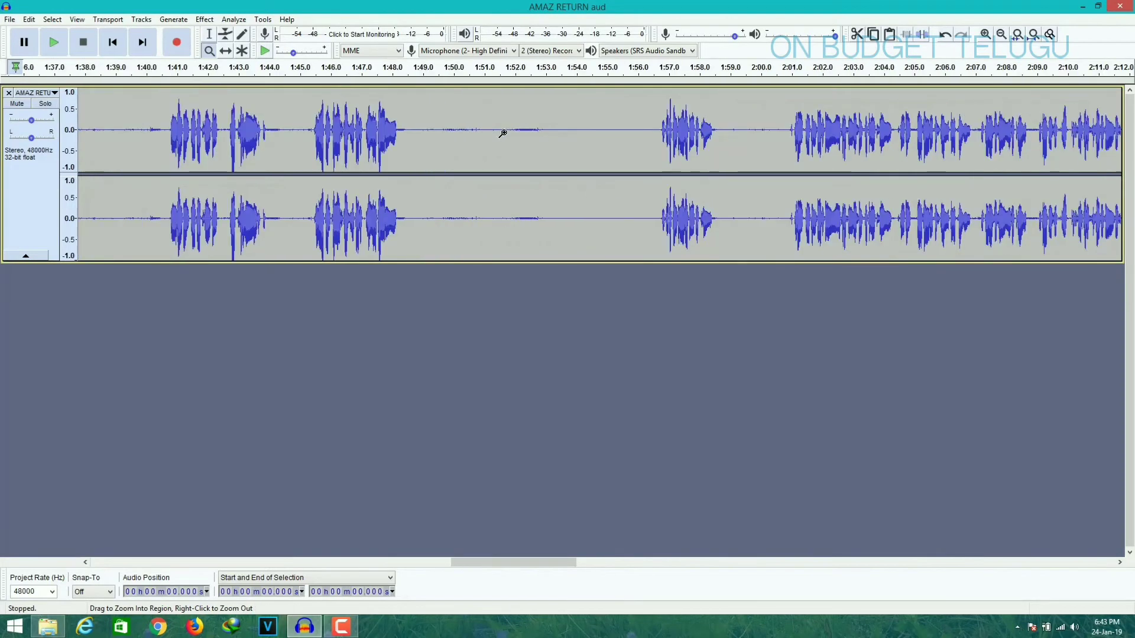
scroll(503, 133, left, 2)
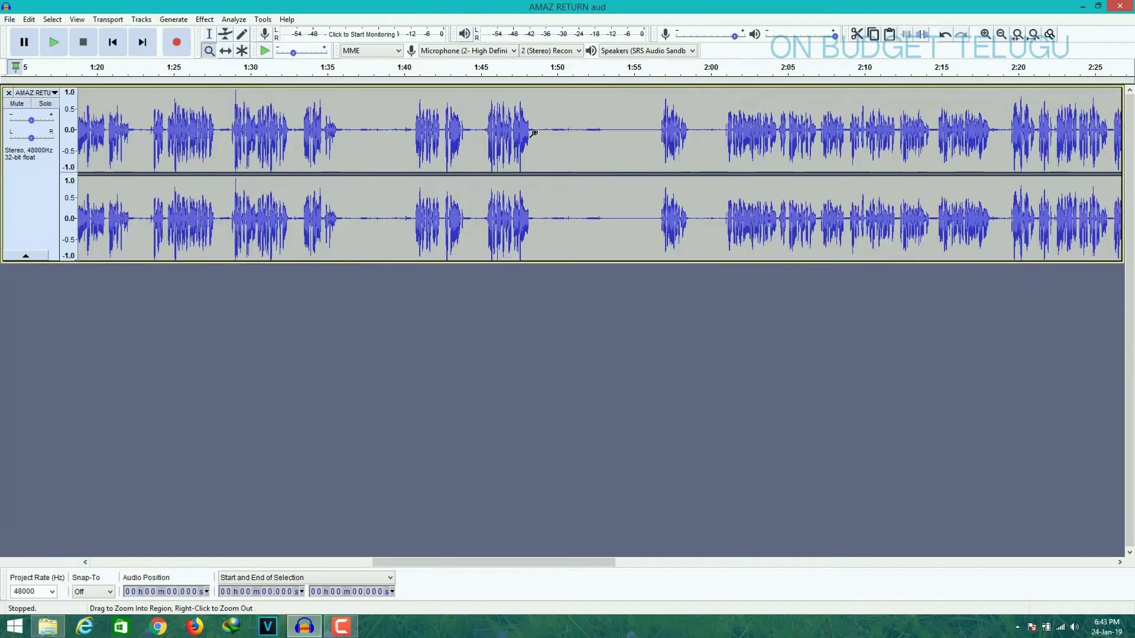
click(534, 134)
click(553, 140)
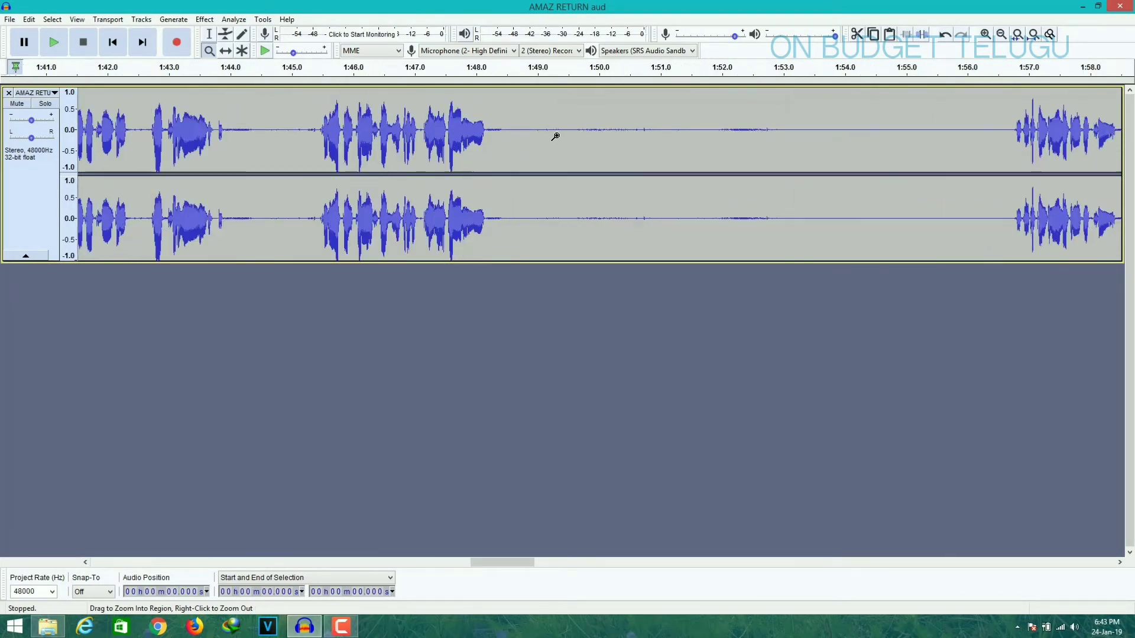
click(292, 144)
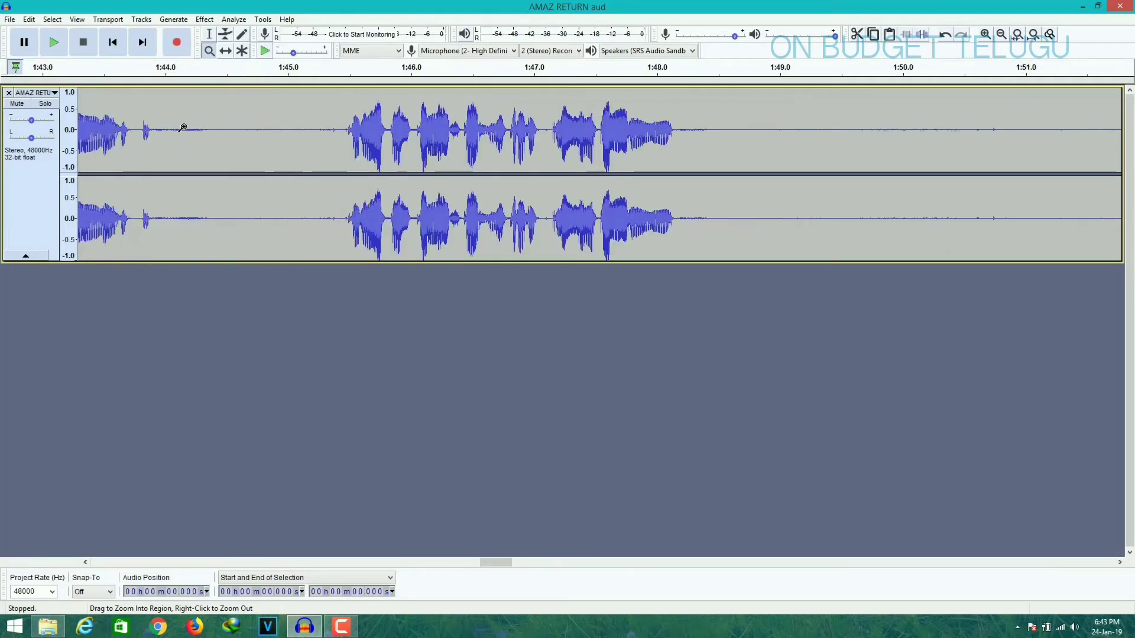
mouse_move(481, 565)
mouse_down()
mouse_move(458, 564)
mouse_move(472, 564)
mouse_up()
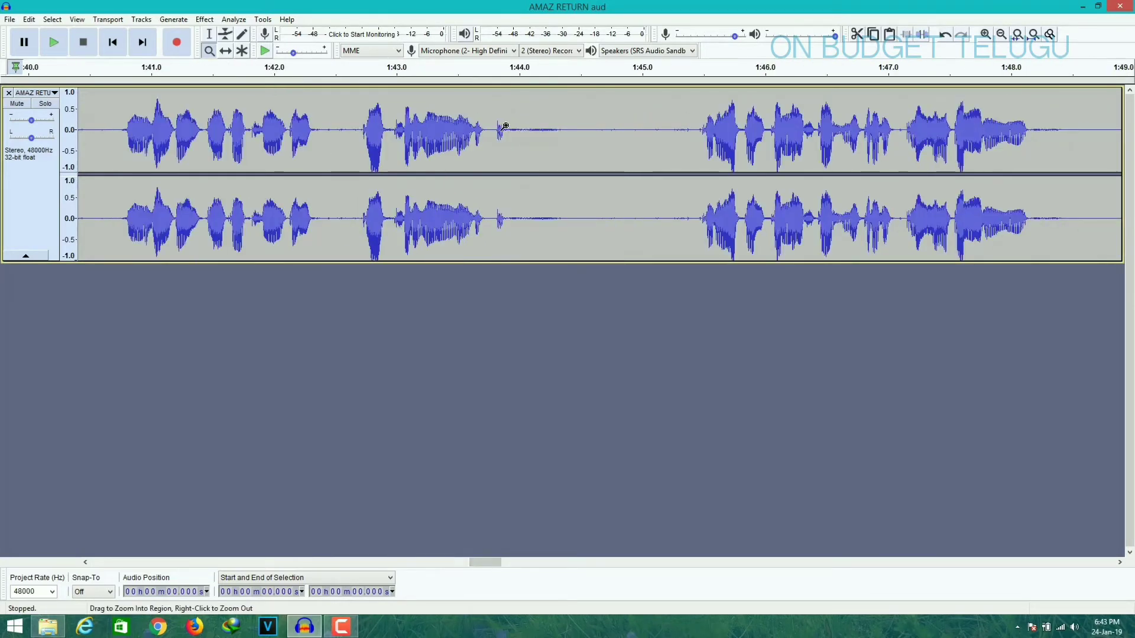
click(482, 131)
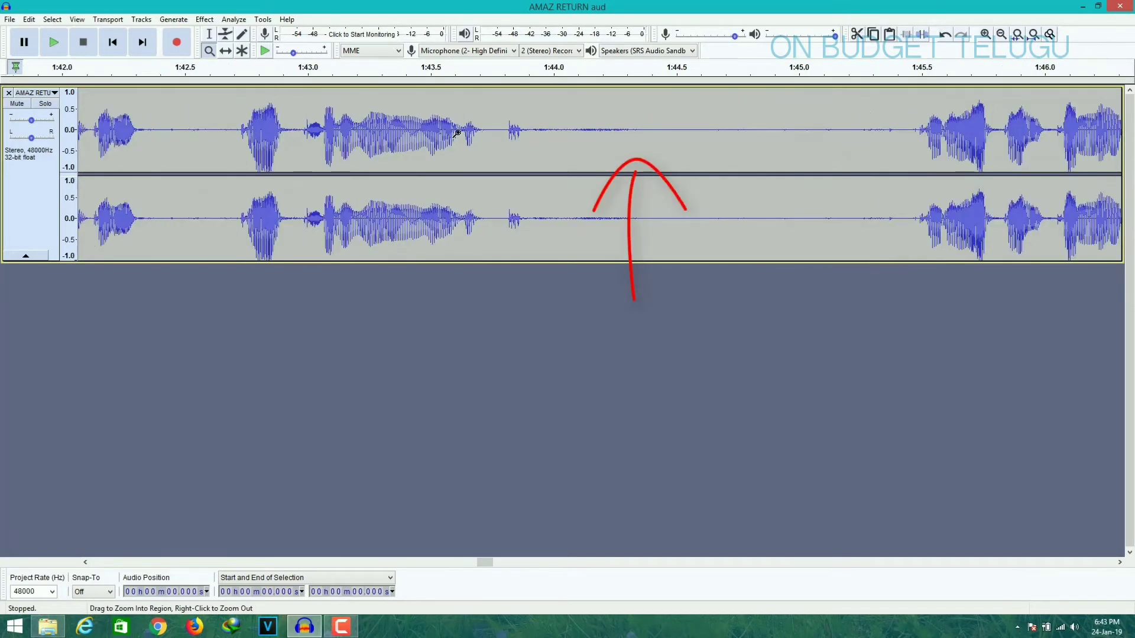
right_click(544, 142)
key(F1)
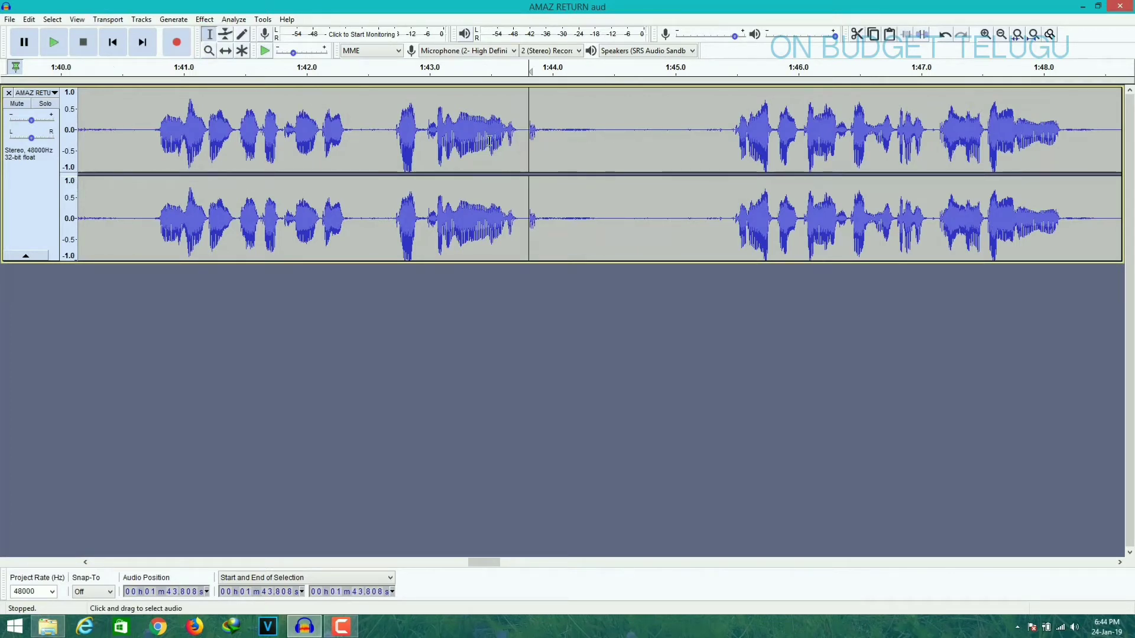
Step: Select and play 1:43.808–1:45.425, then capture it as the Noise Reduction noise profile
drag(545, 135, 739, 160)
click(53, 45)
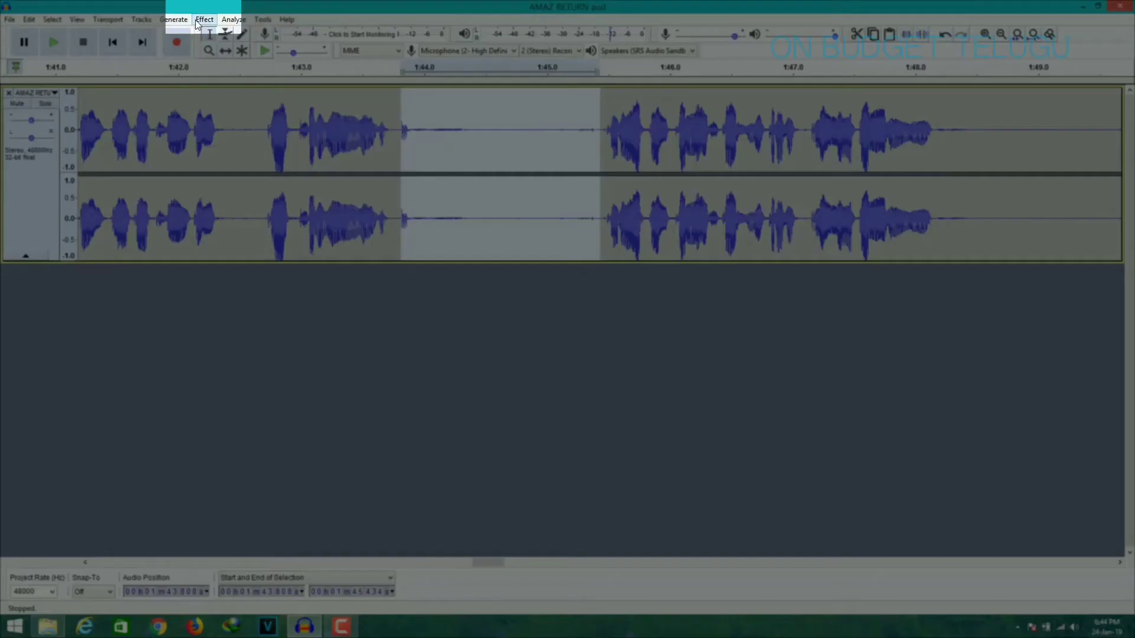
click(204, 19)
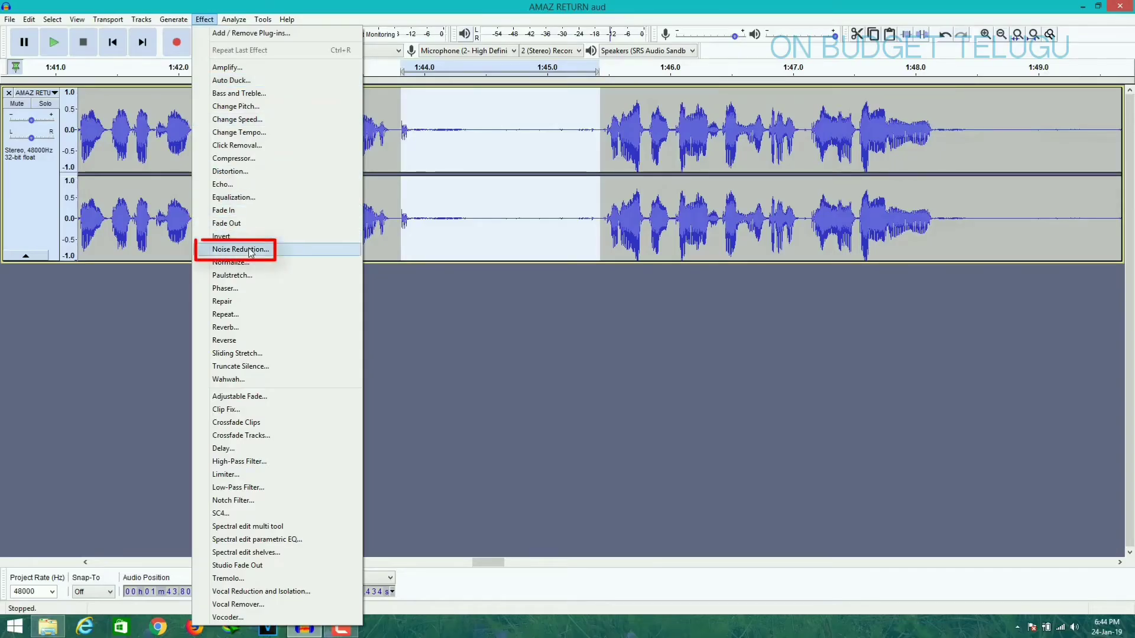
click(241, 248)
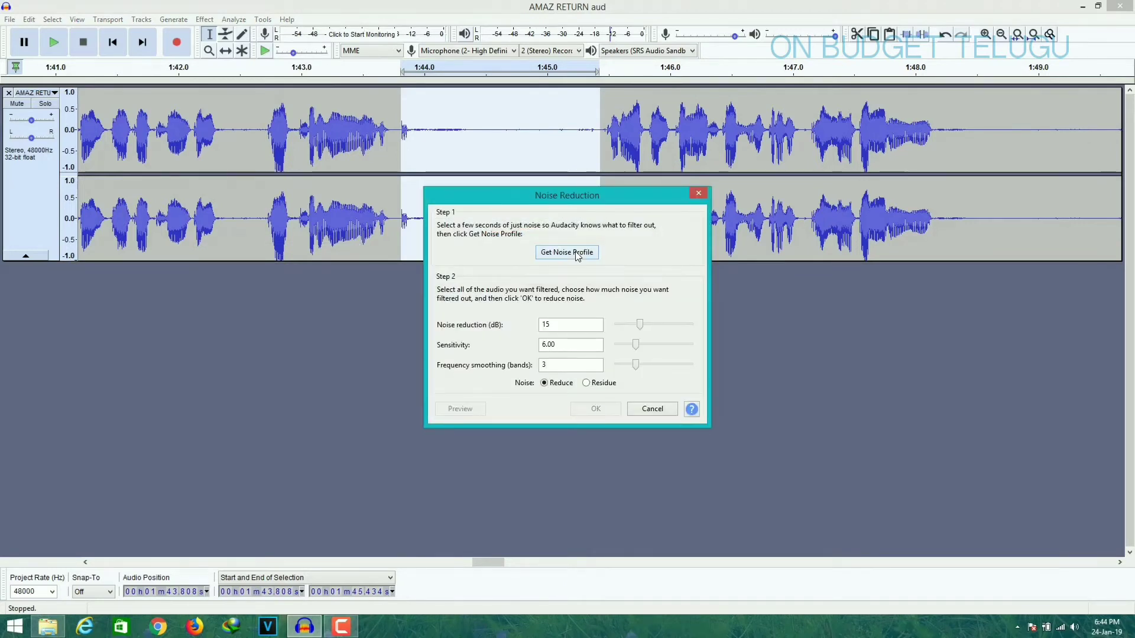
click(578, 253)
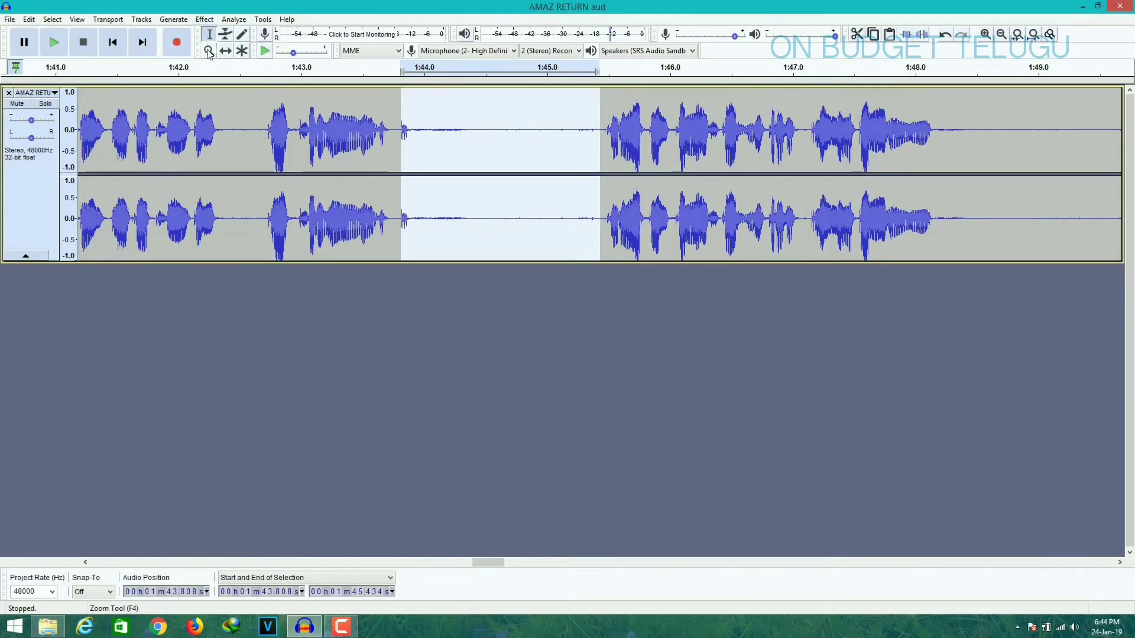
Step: Zoom out to the full track and select it from 0:00 to 4:29.376
click(605, 191)
right_click(605, 191)
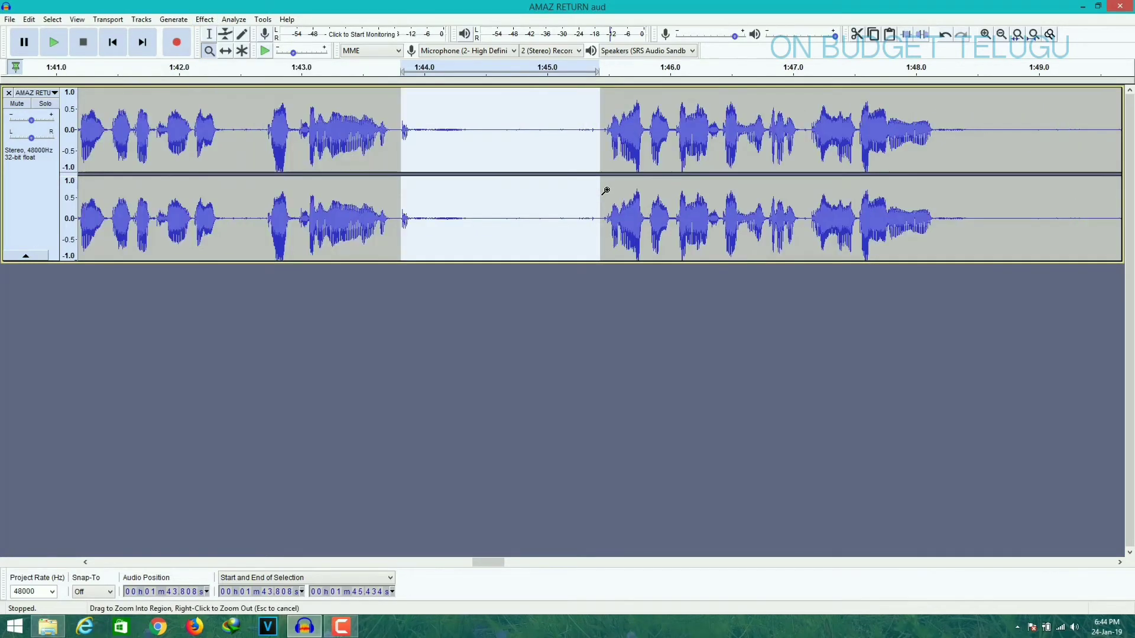
right_click(605, 190)
right_click(605, 190)
right_click(605, 190)
right_click(605, 190)
right_click(606, 190)
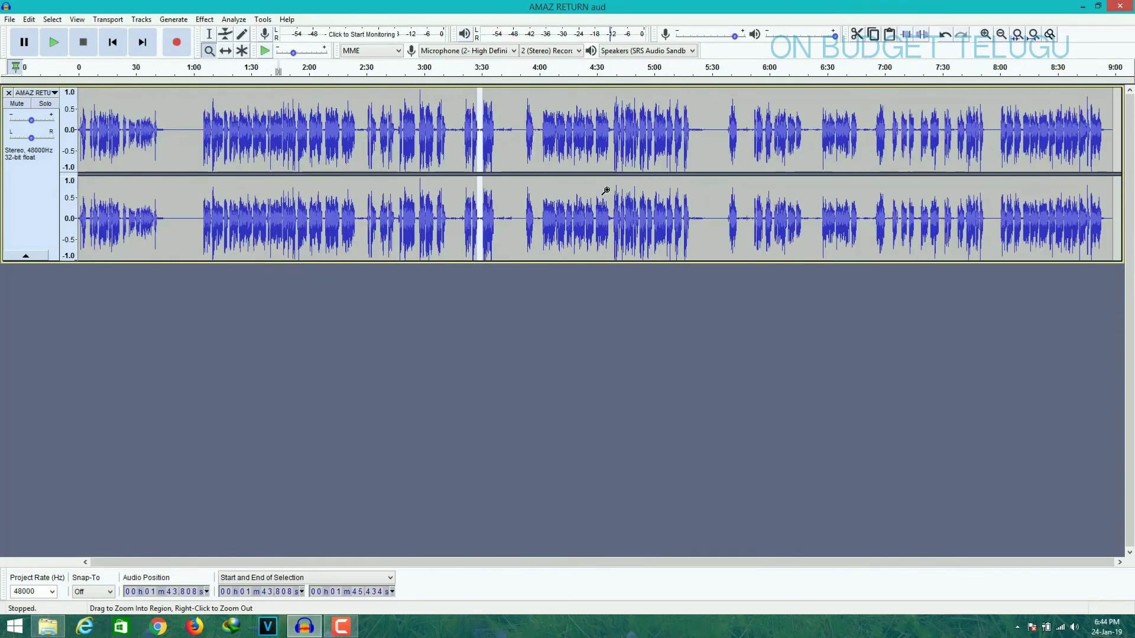
right_click(605, 191)
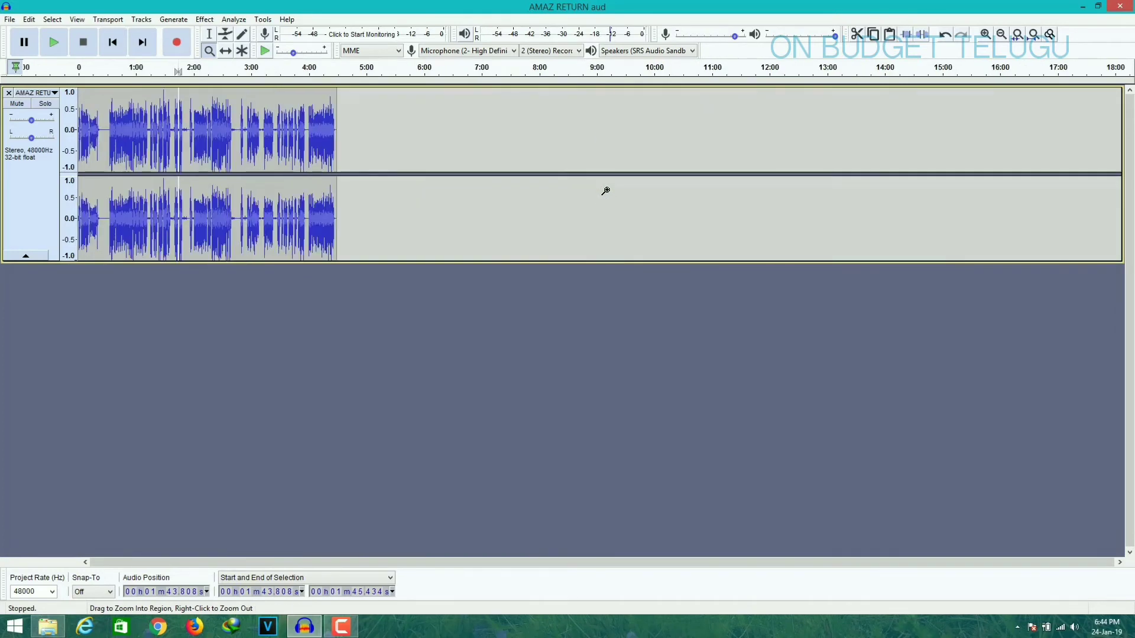
right_click(413, 183)
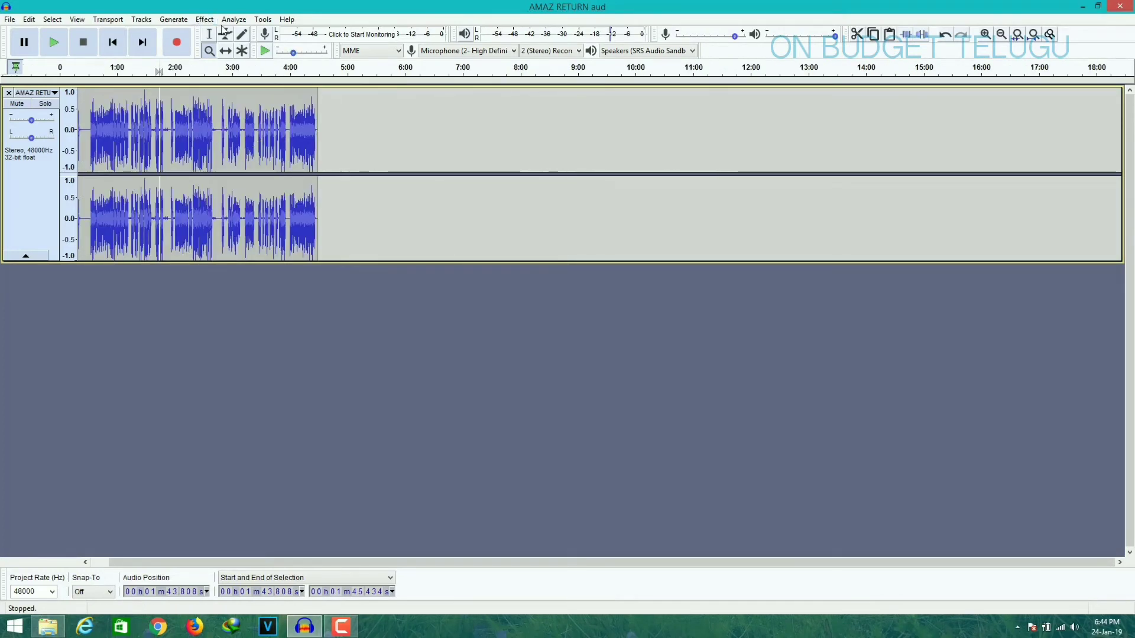
click(209, 39)
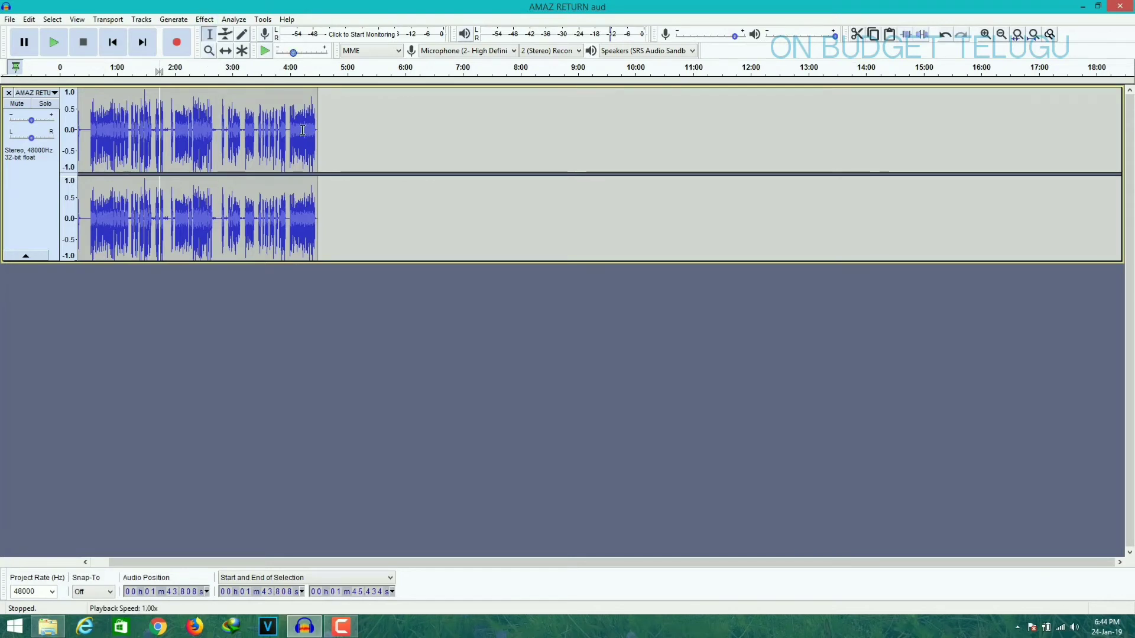
drag(319, 131, 60, 137)
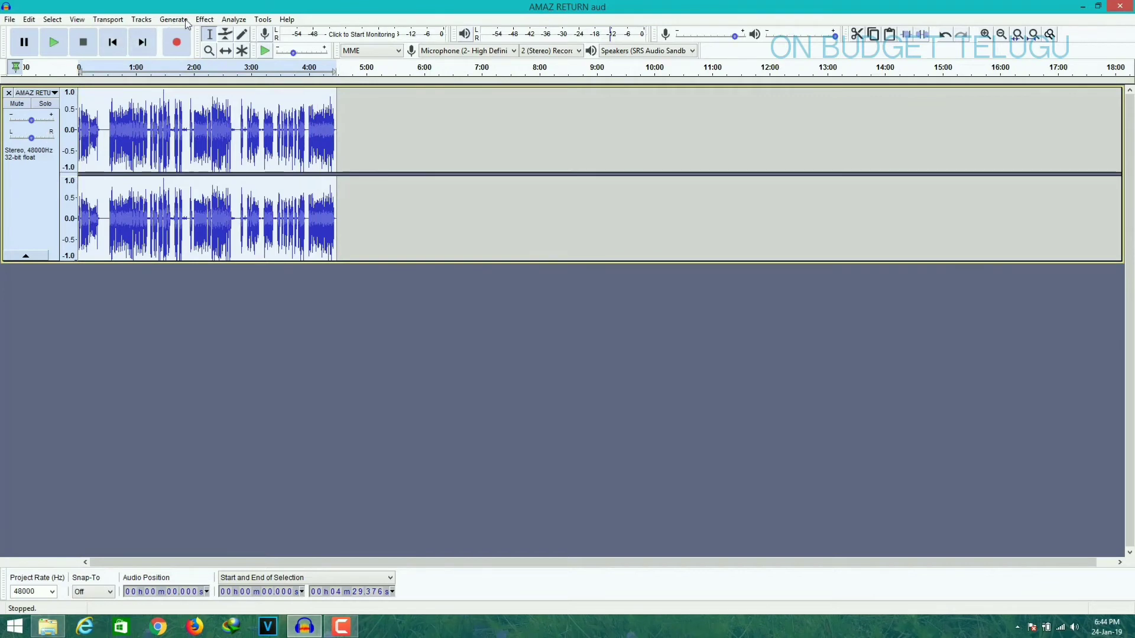
Step: Apply Noise Reduction with 15 dB reduction to the selected track
click(234, 20)
mouse_move(202, 20)
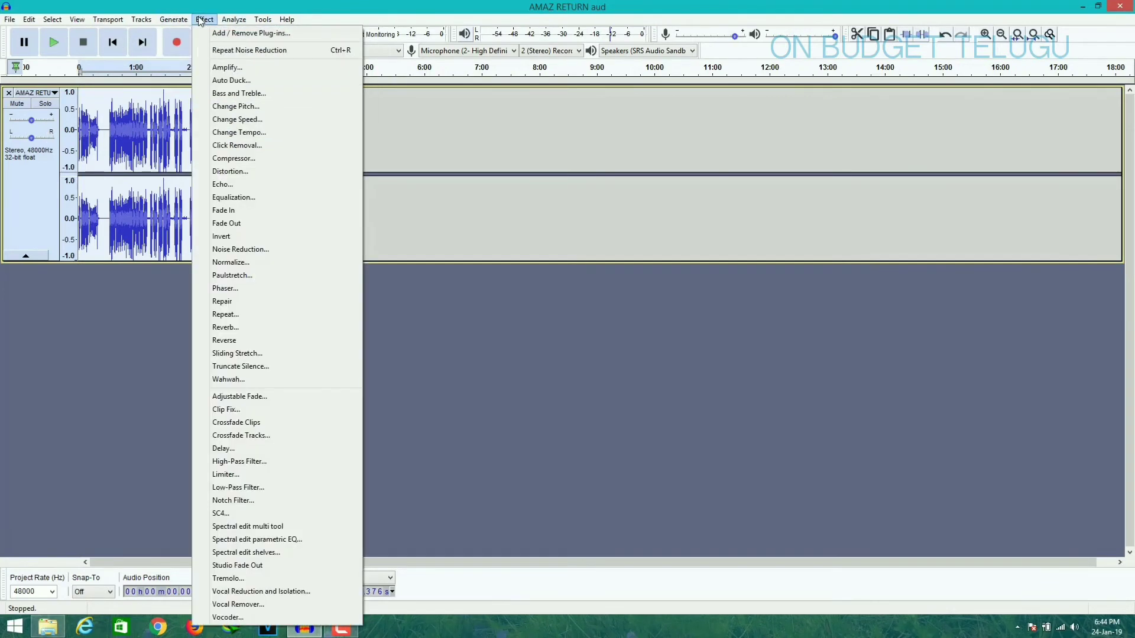
click(247, 251)
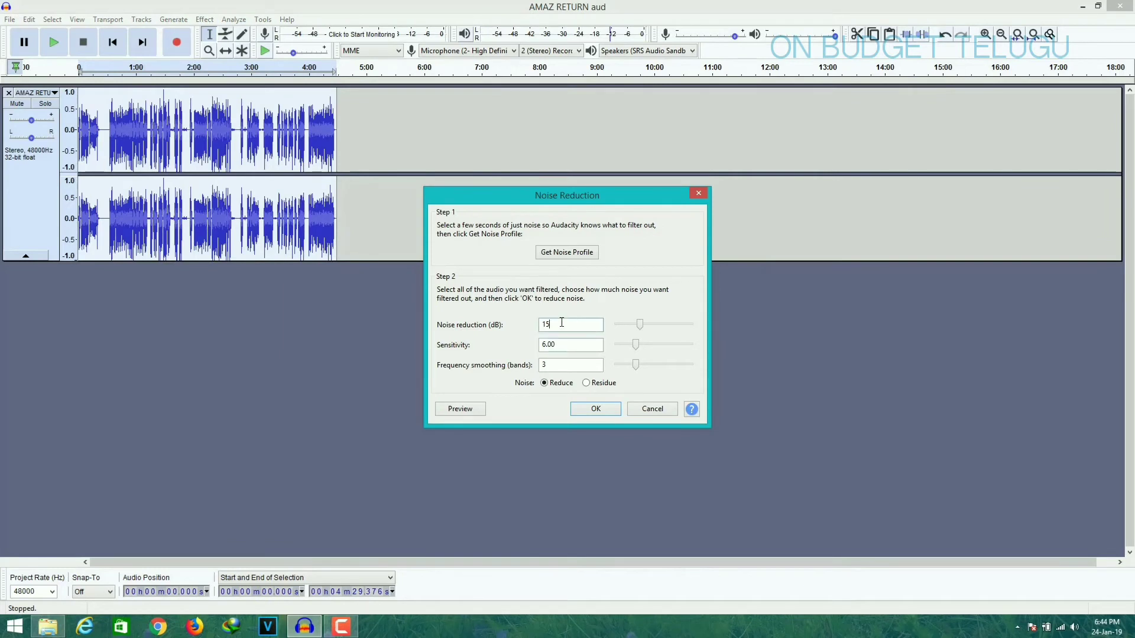
key(BackSpace)
key(BackSpace)
text(15)
click(590, 411)
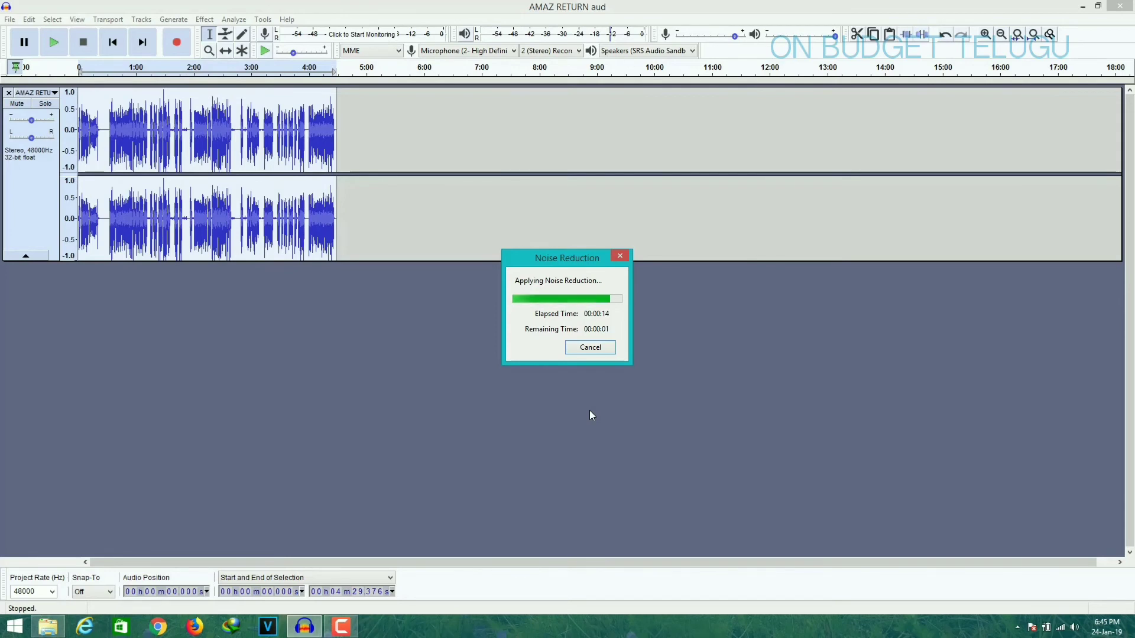
Step: Zoom in on the cleaned speech and scroll to around 2:20 to inspect the flattened gaps
click(208, 50)
right_click(290, 146)
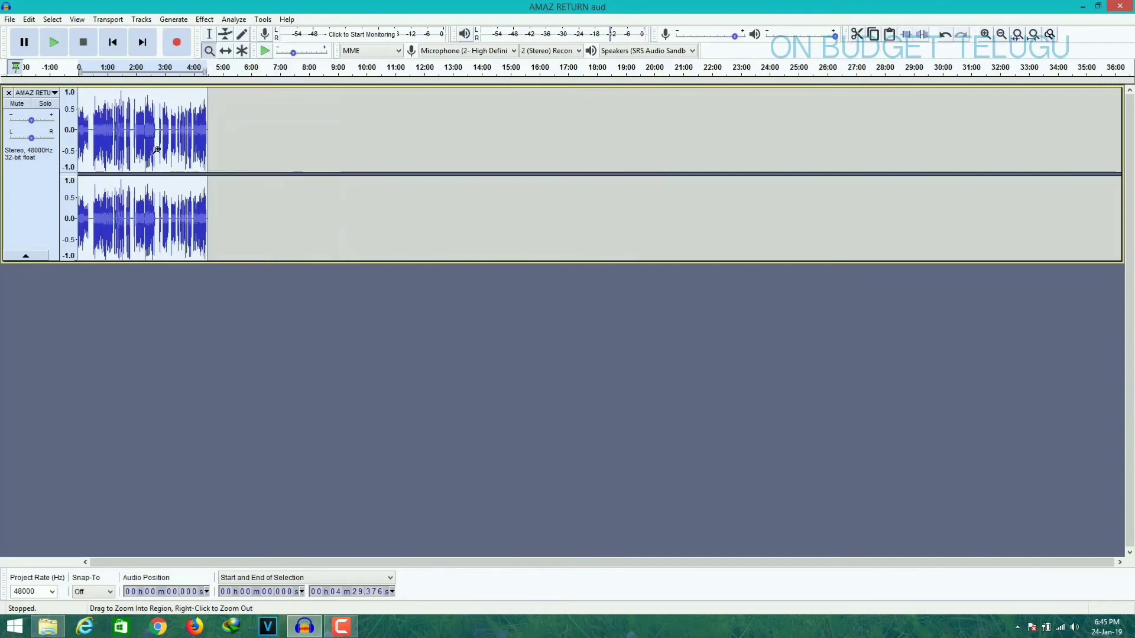
click(291, 147)
click(295, 147)
click(297, 148)
click(298, 147)
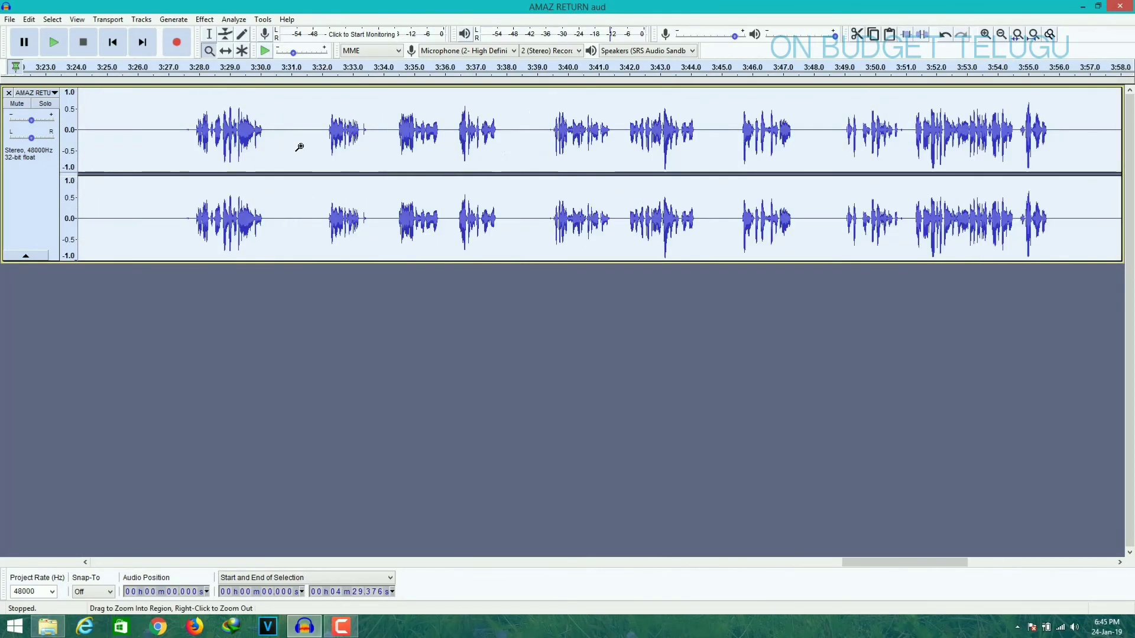
click(297, 147)
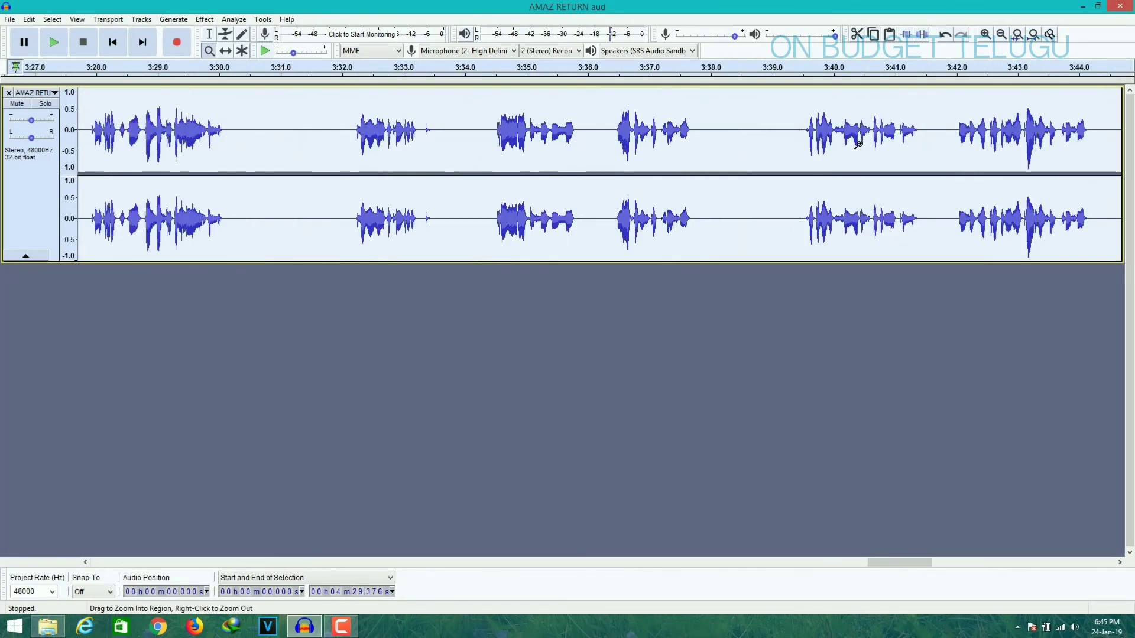
drag(849, 563, 638, 564)
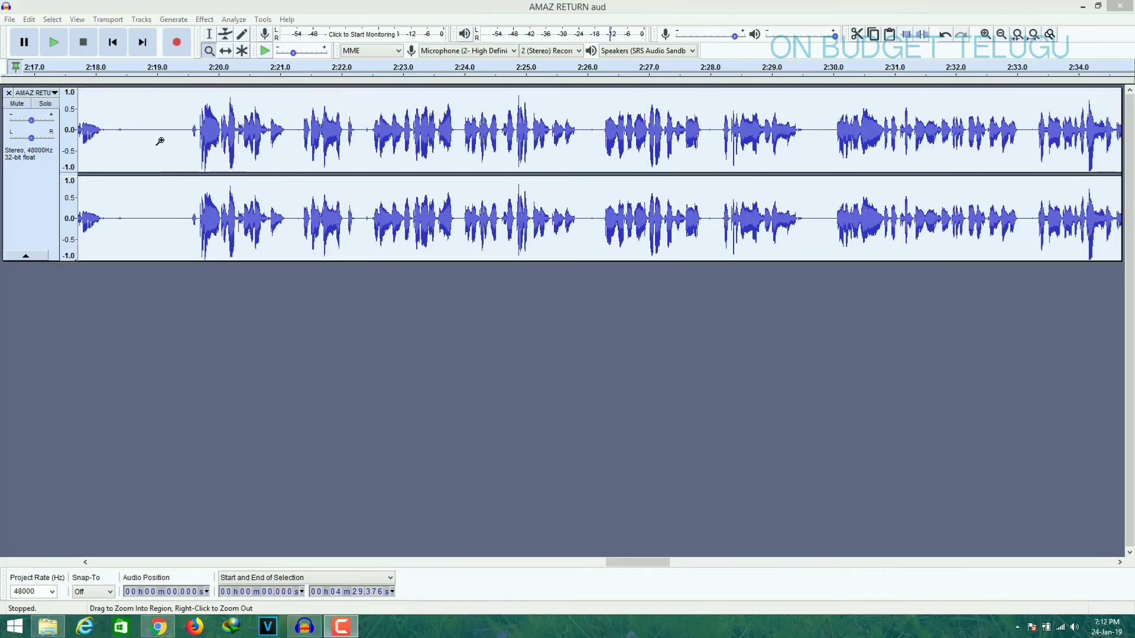
Step: Export the track as MP3 to Downloads named 'AMAZ RETURN aaaaud', accepting empty metadata tags
click(13, 20)
key(Right)
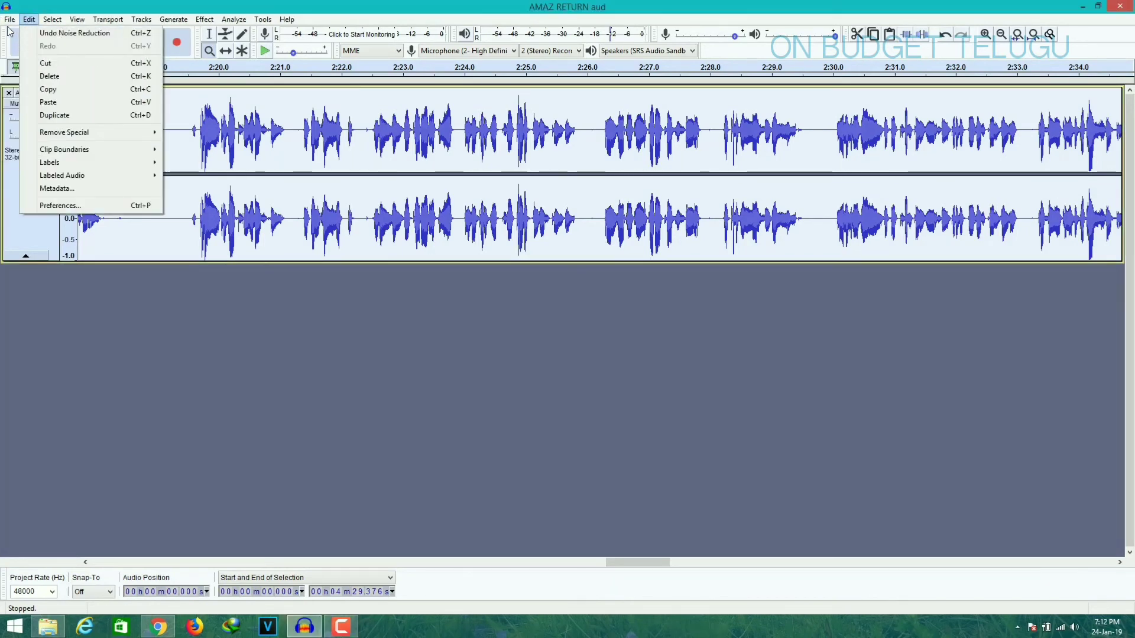
key(Left)
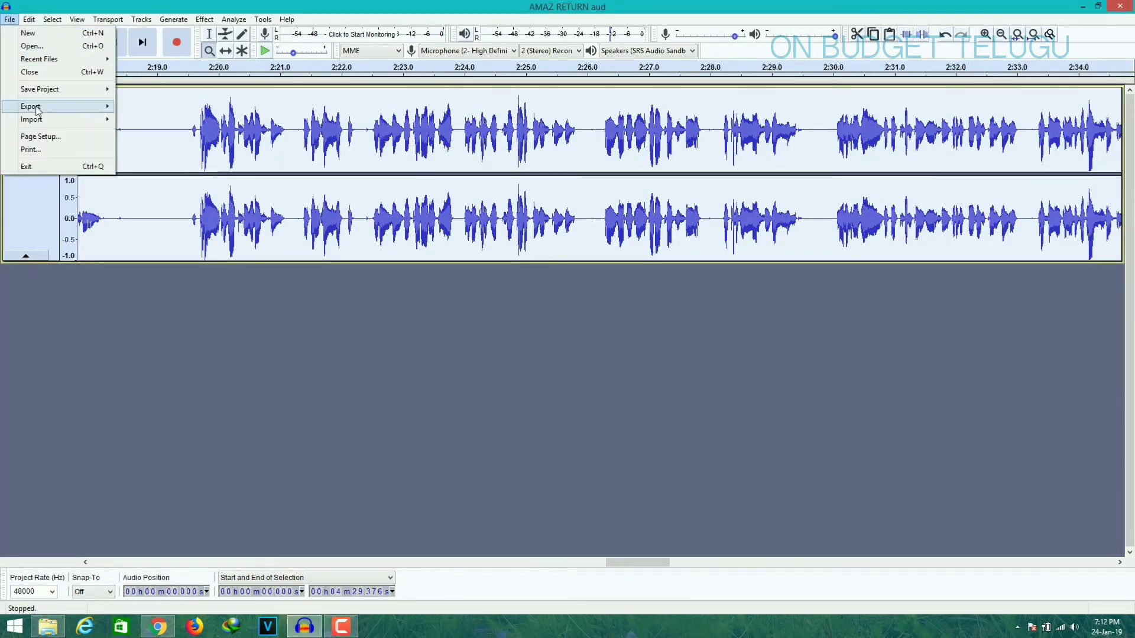
mouse_move(53, 112)
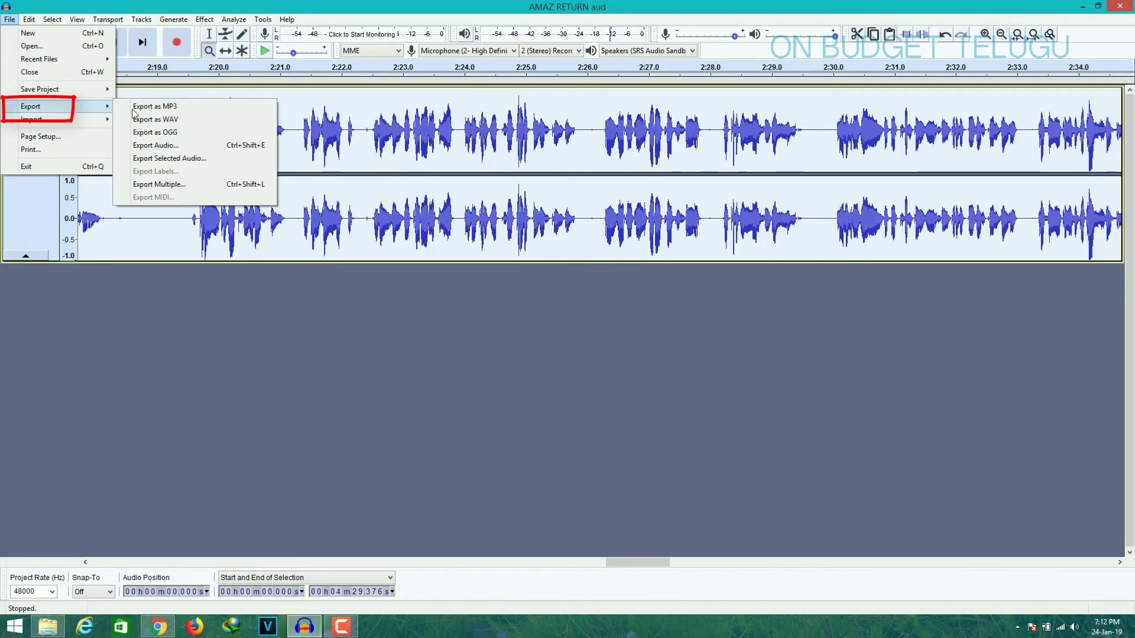
click(171, 110)
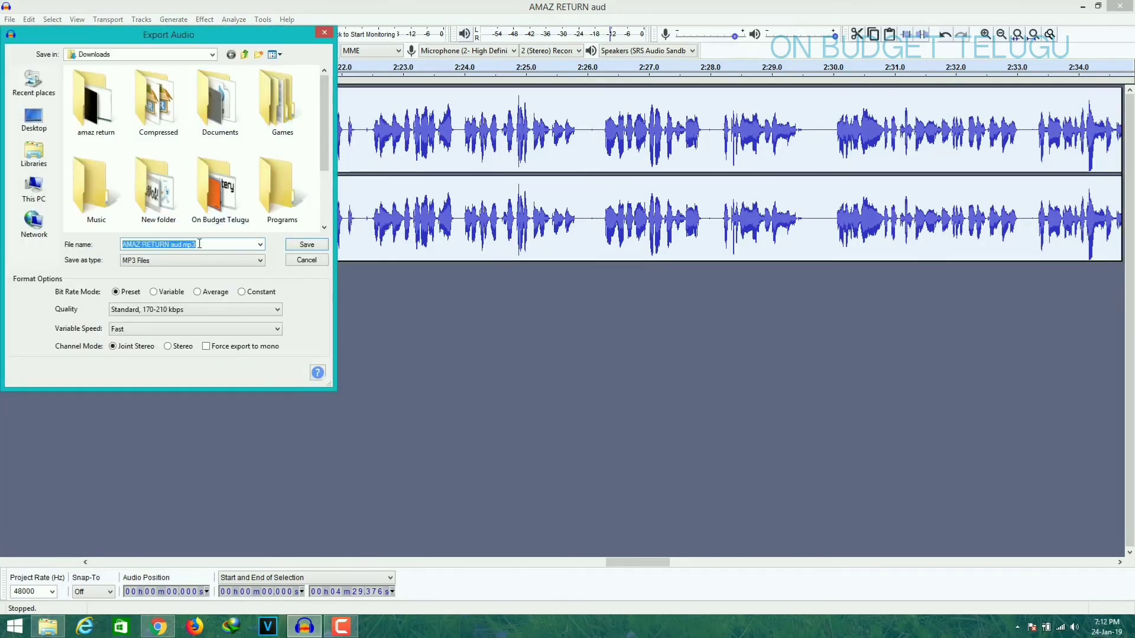
click(179, 244)
text(aaa)
click(156, 262)
click(157, 278)
click(305, 245)
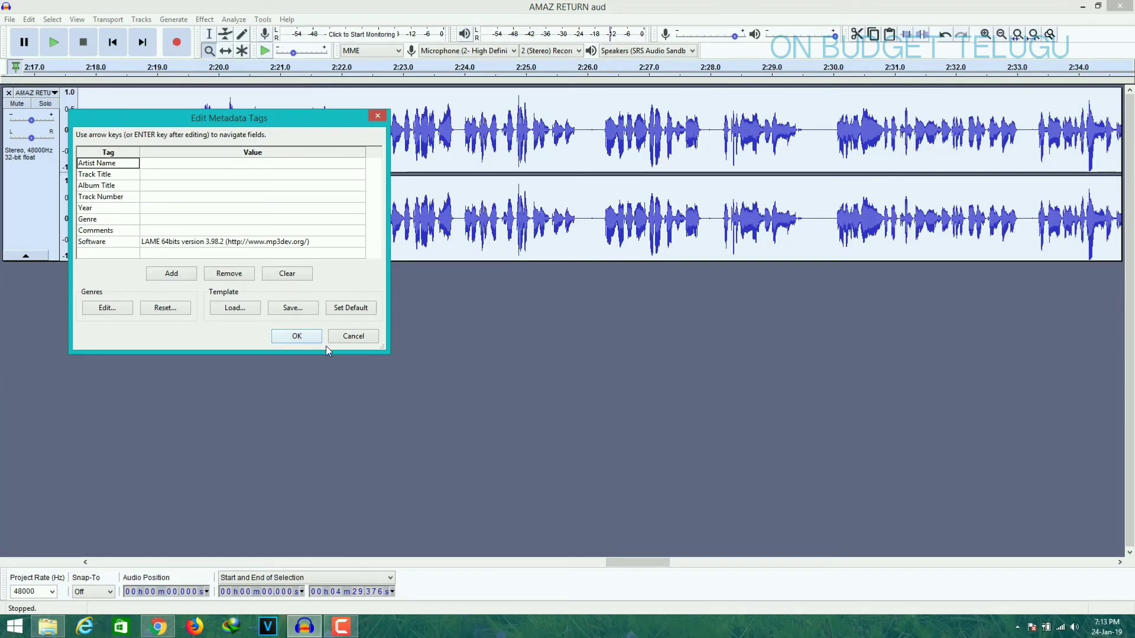
click(307, 340)
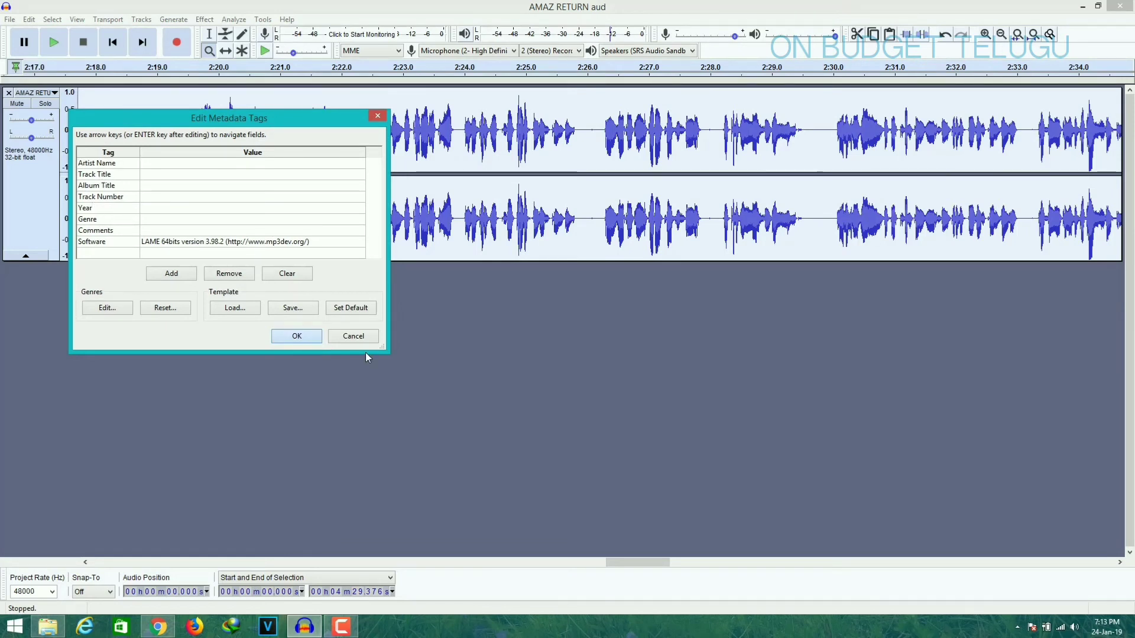